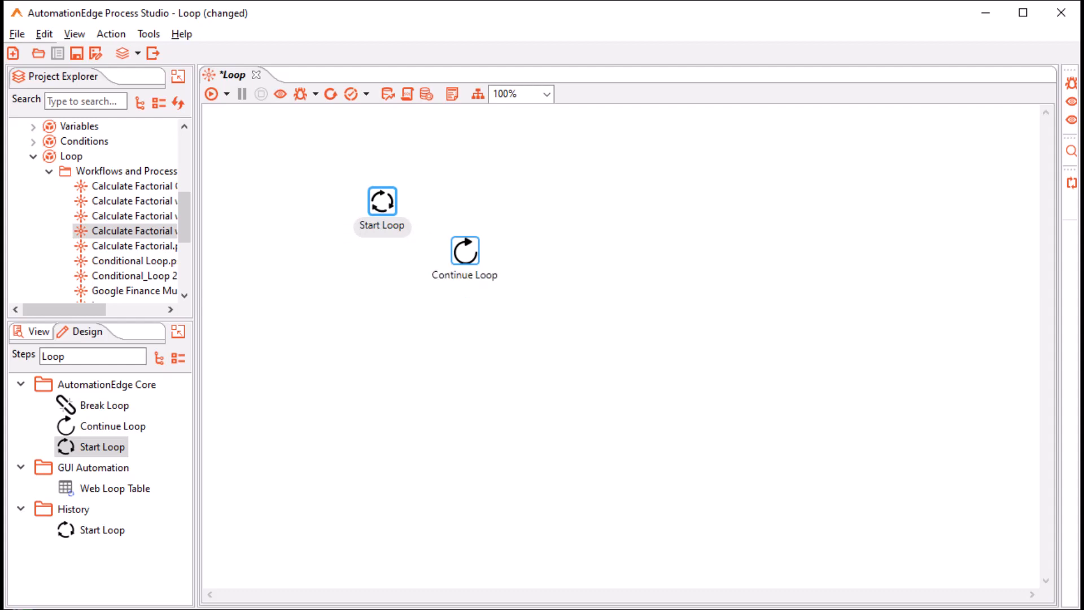
Step: Open the Start Loop step's settings and rename the step as SL_Factorial
mouse_move(382, 225)
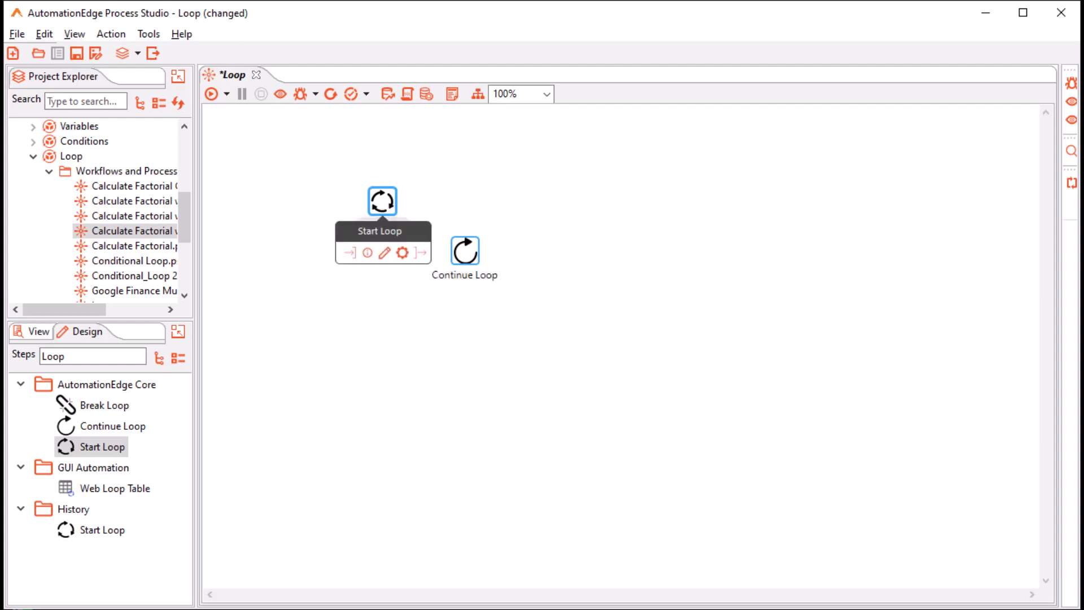
double_click(382, 202)
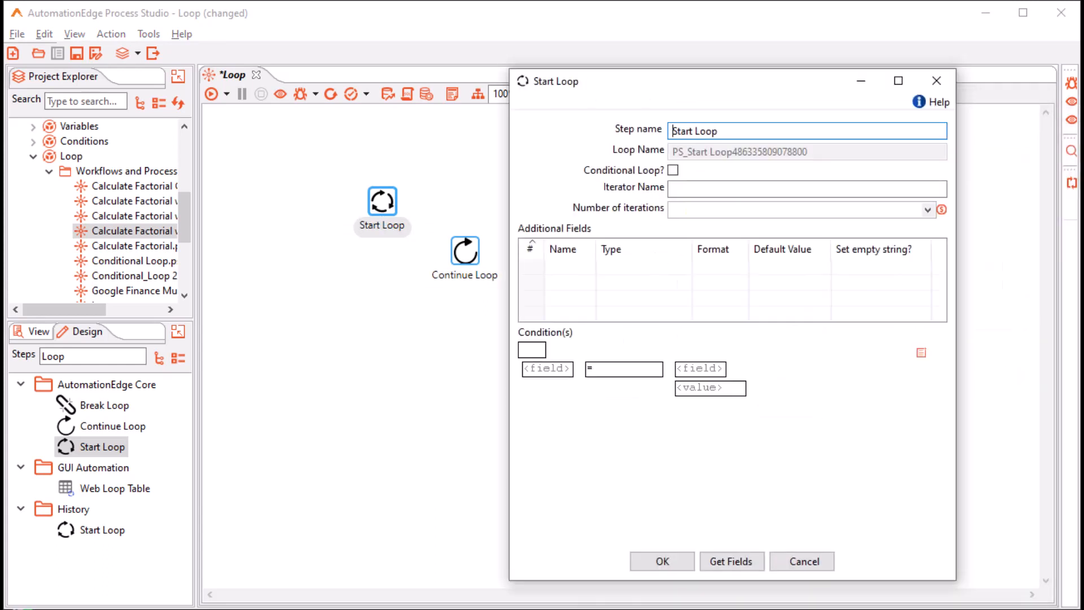
key("ctrl+a")
type("SL_")
type("Factorial")
left_click(674, 170)
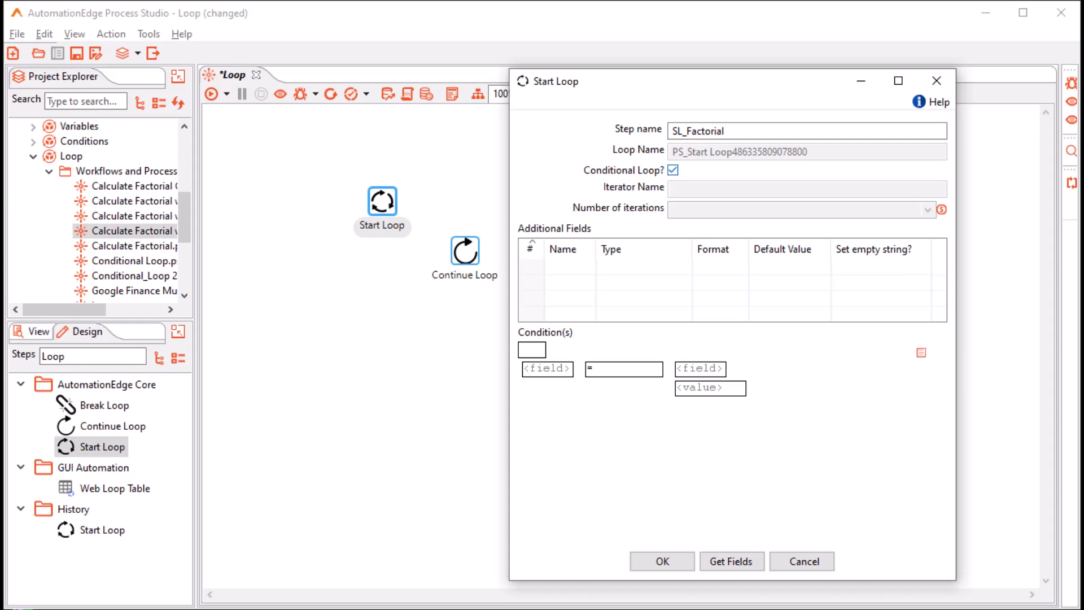
left_click(673, 170)
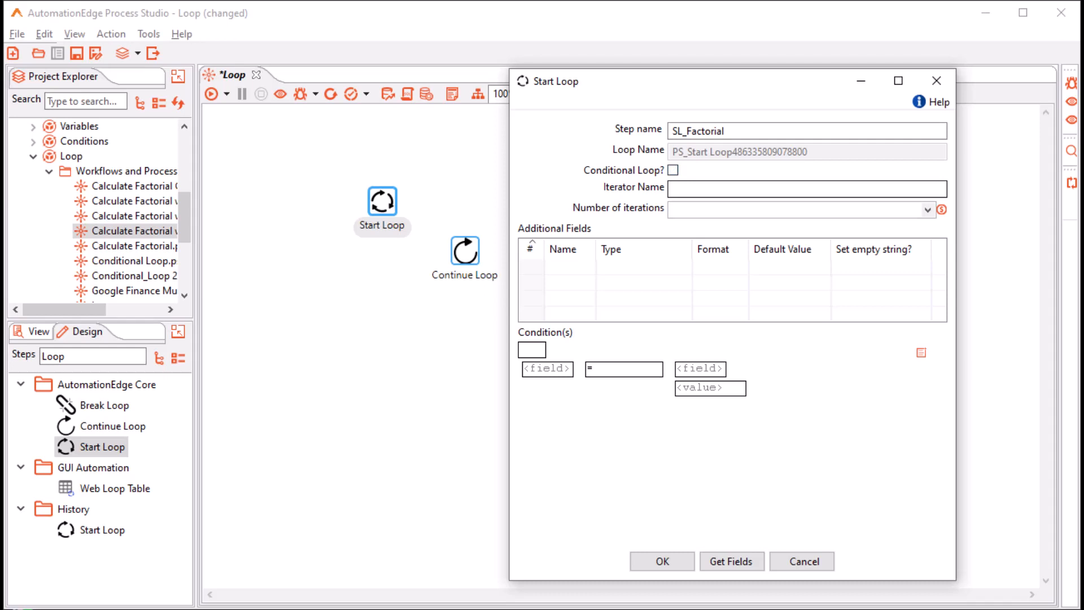
left_click(695, 189)
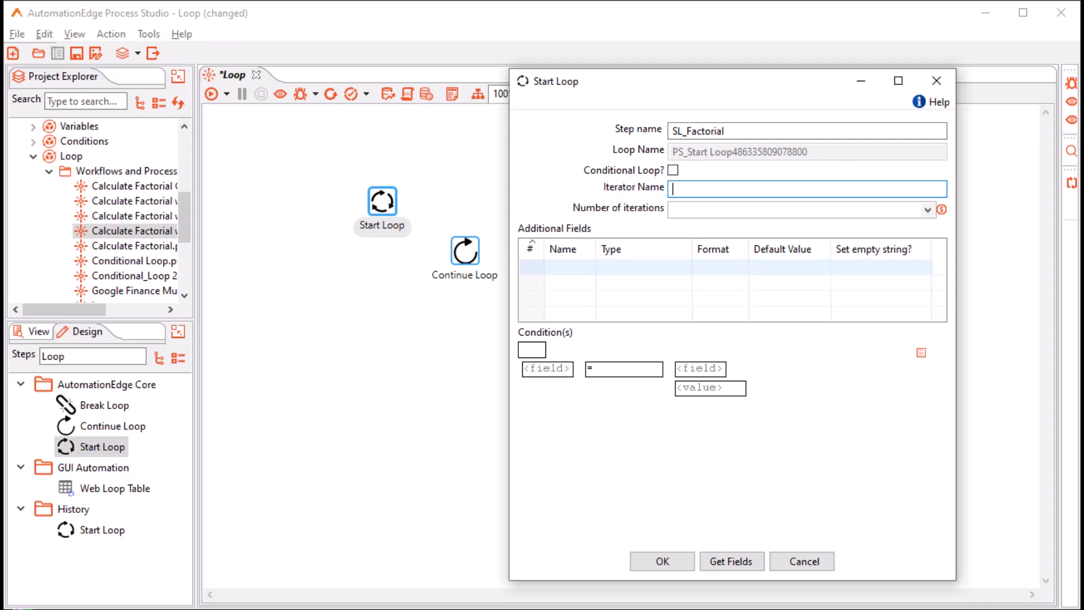
left_click(725, 131)
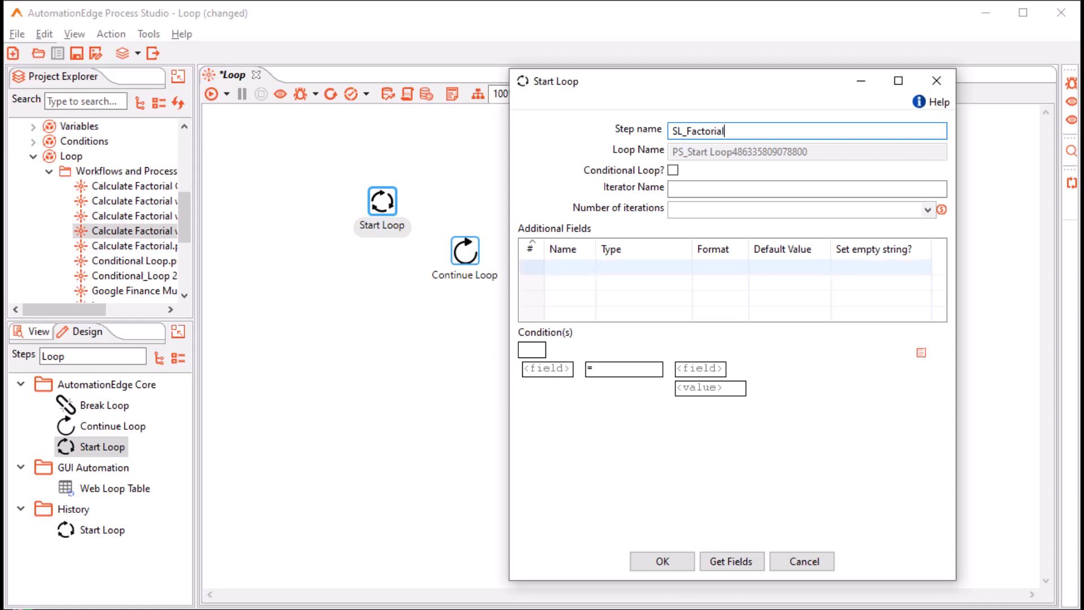
Step: Try defining an unnamed additional field of type Number with its empty-string option set to Y
left_click(570, 267)
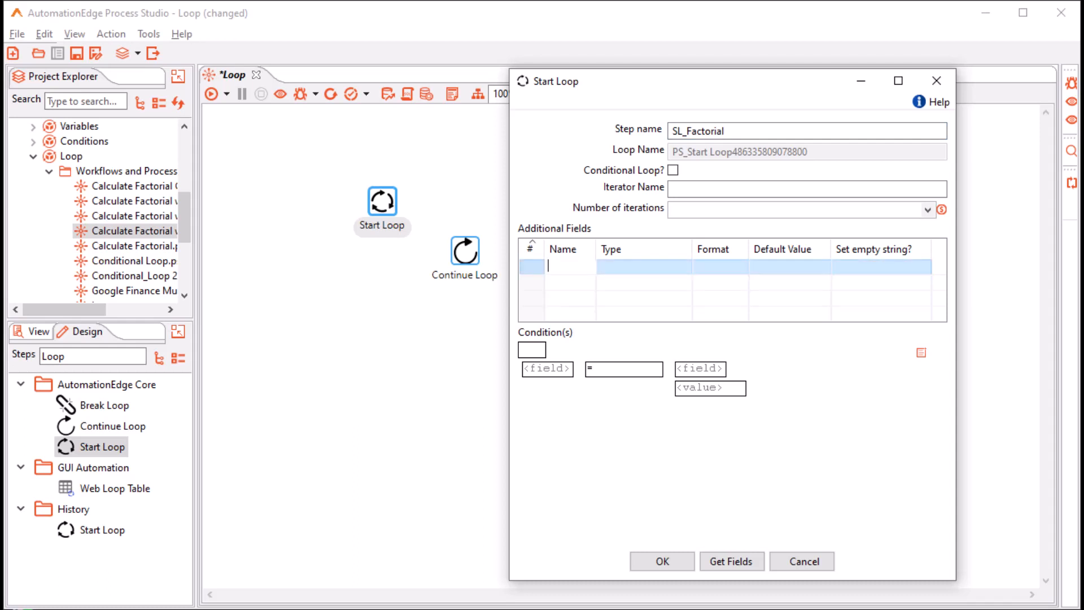
left_click(644, 267)
left_click(685, 266)
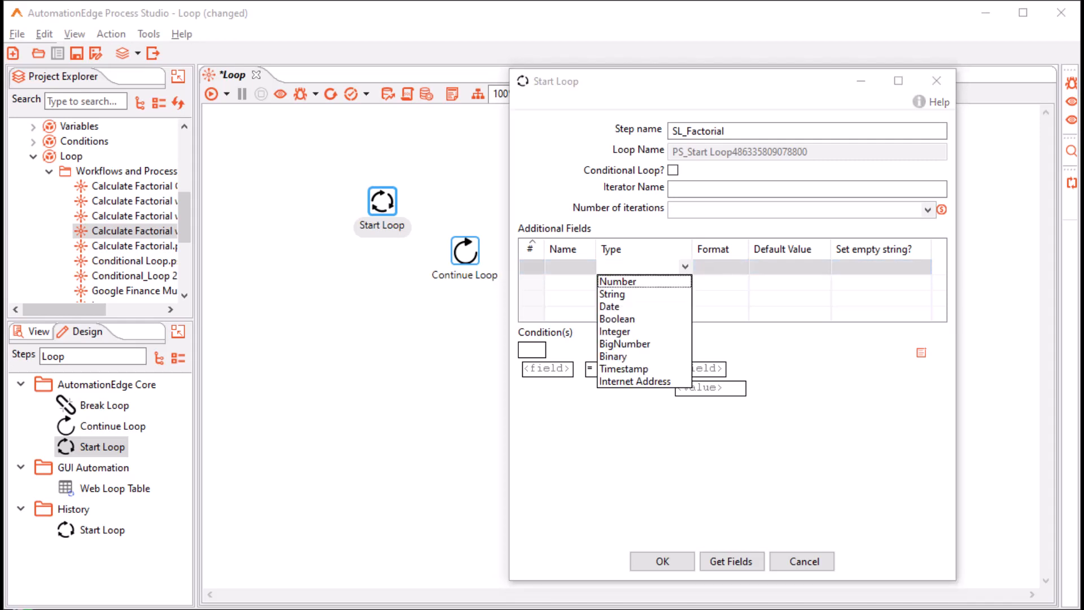
left_click(619, 281)
left_click(718, 267)
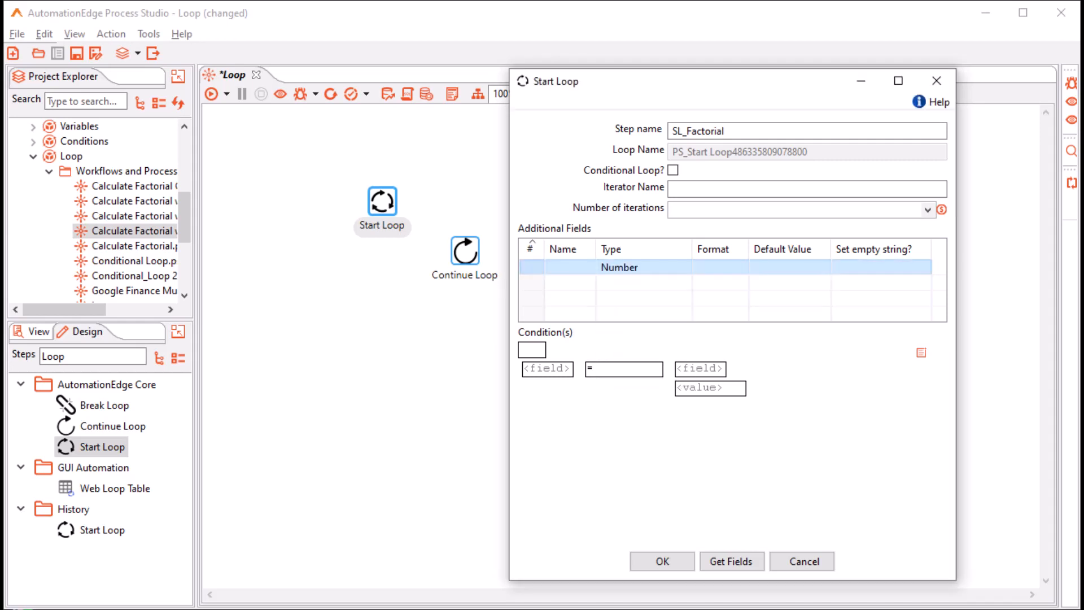
left_click(742, 267)
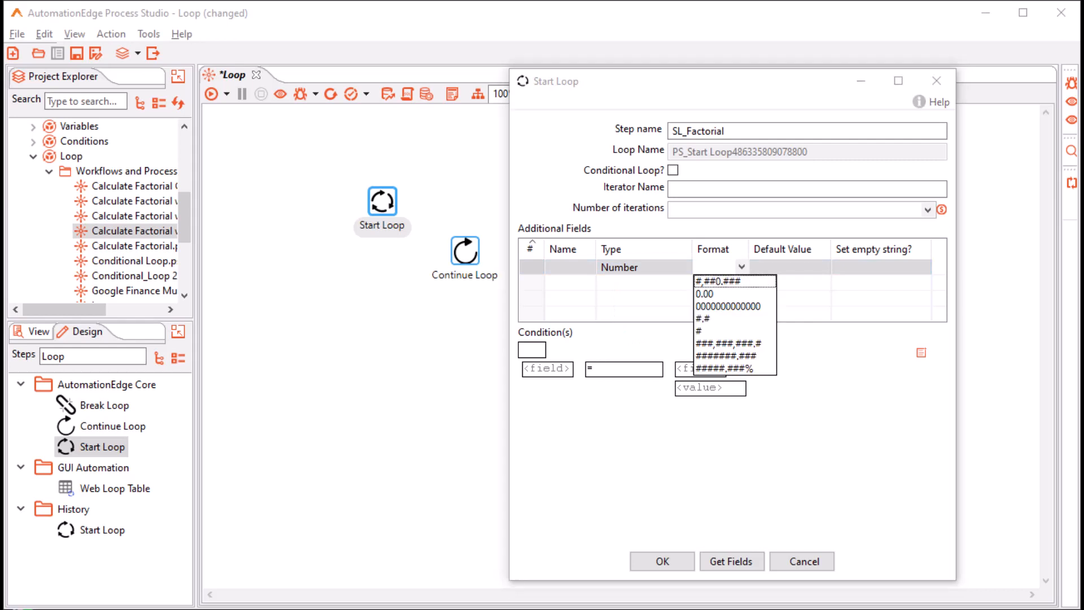
left_click(790, 267)
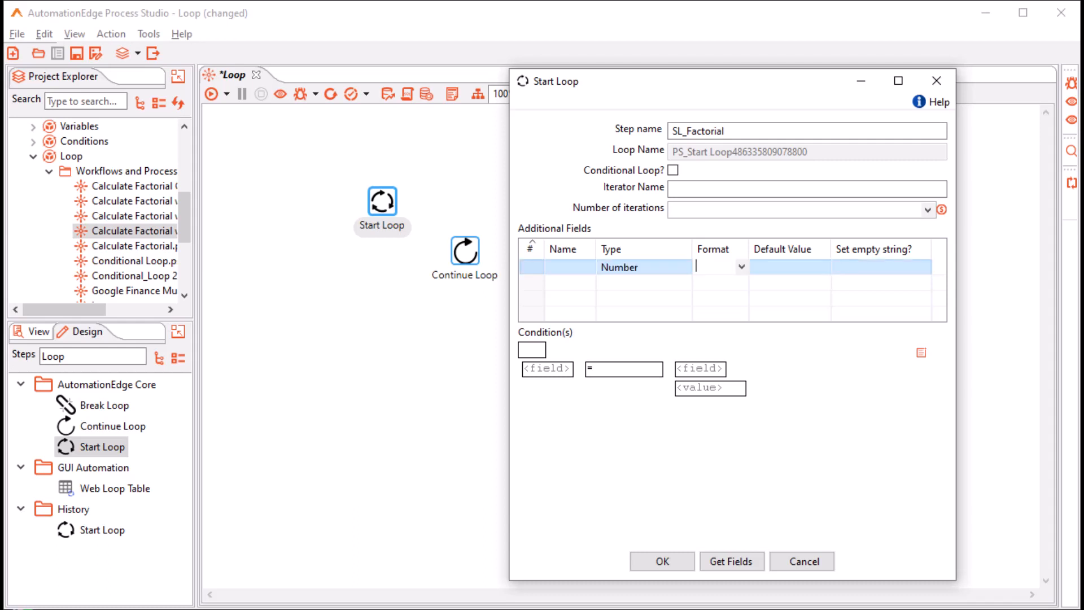
left_click(880, 268)
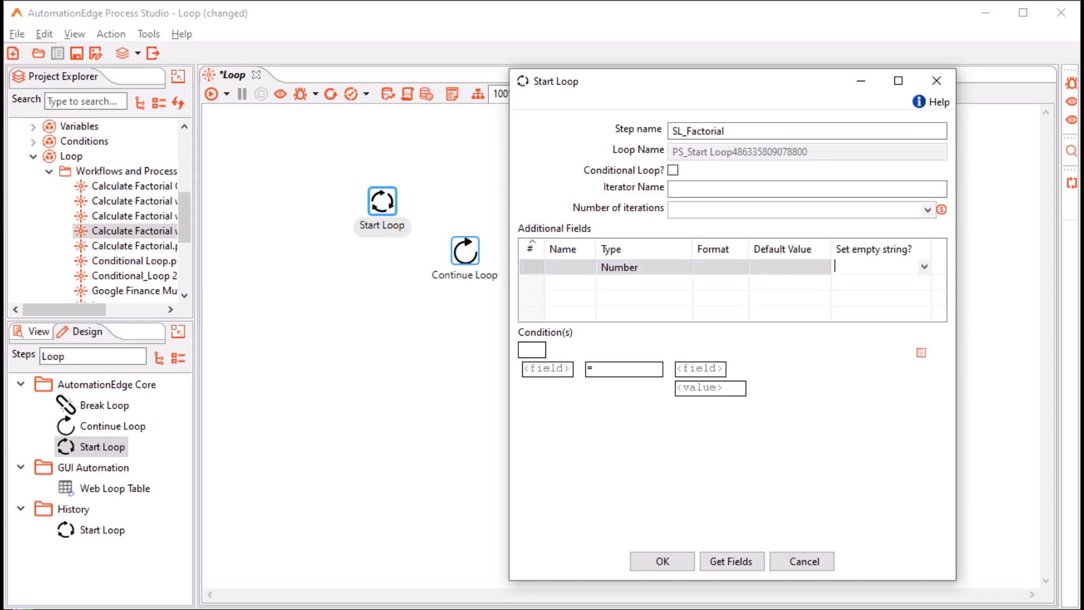
left_click(924, 266)
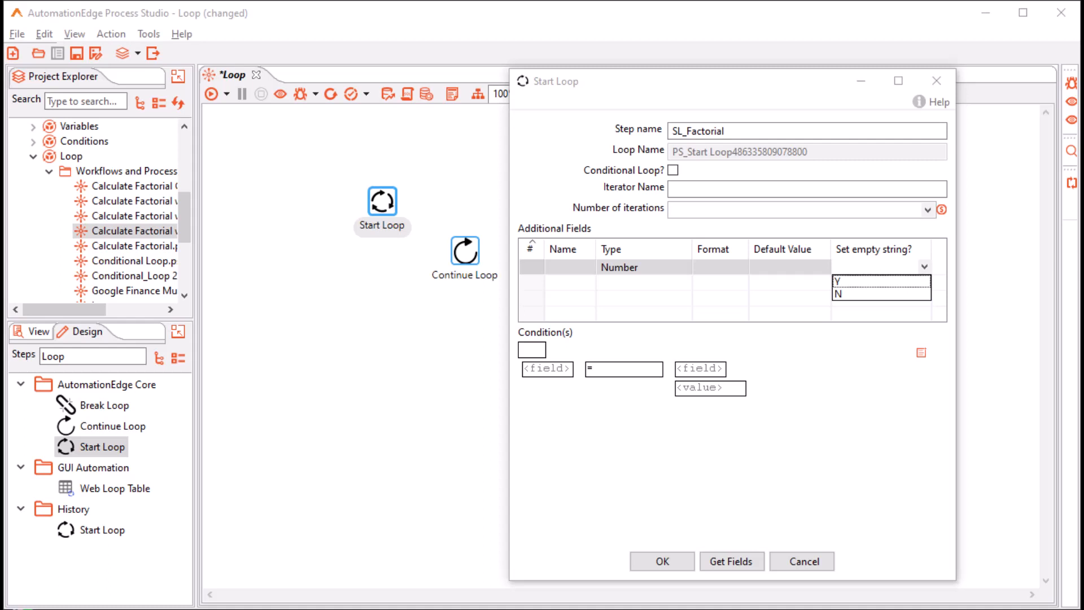
left_click(881, 282)
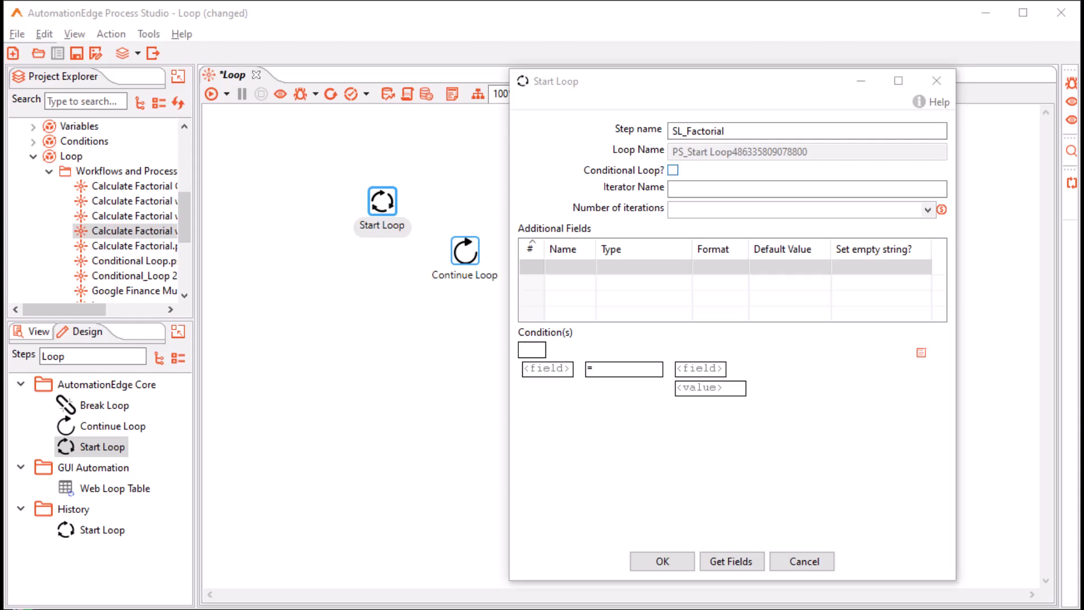
Step: Enable the Conditional Loop option for the SL_Factorial step
left_click(673, 170)
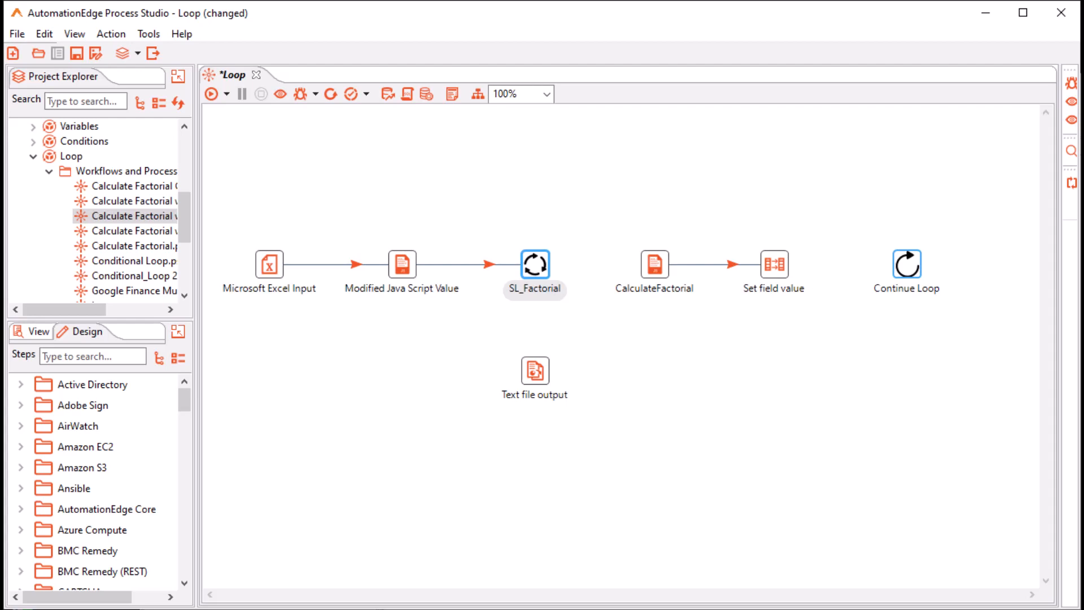
Step: Review the script and output fields of the Modified Java Script Value step, then close its settings
mouse_move(270, 264)
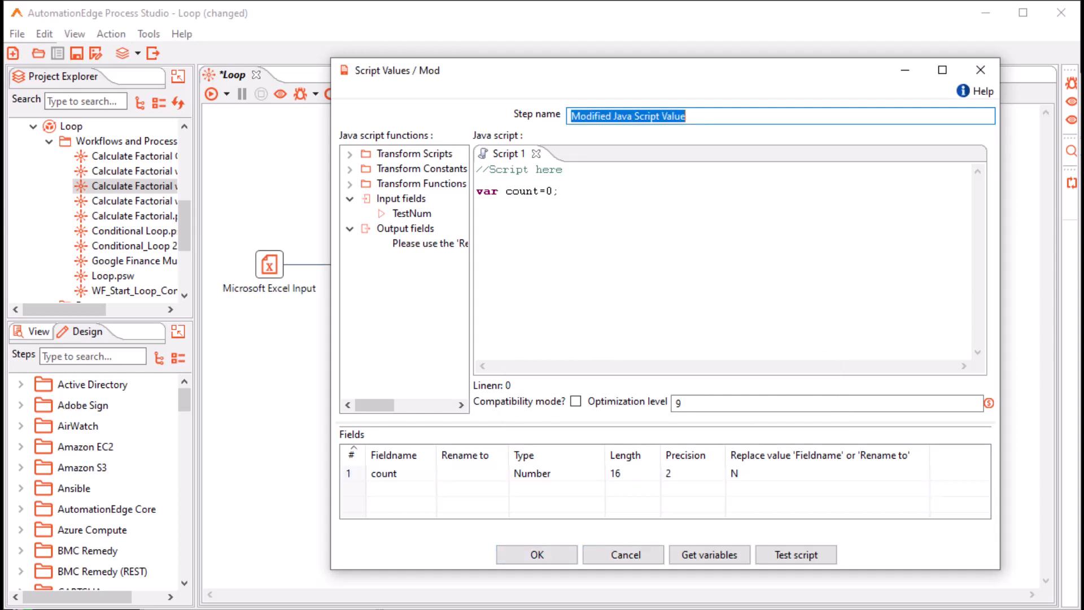
left_click(538, 555)
Step: In the Start Loop step's settings, add an additional field named fact with type Integer
double_click(535, 265)
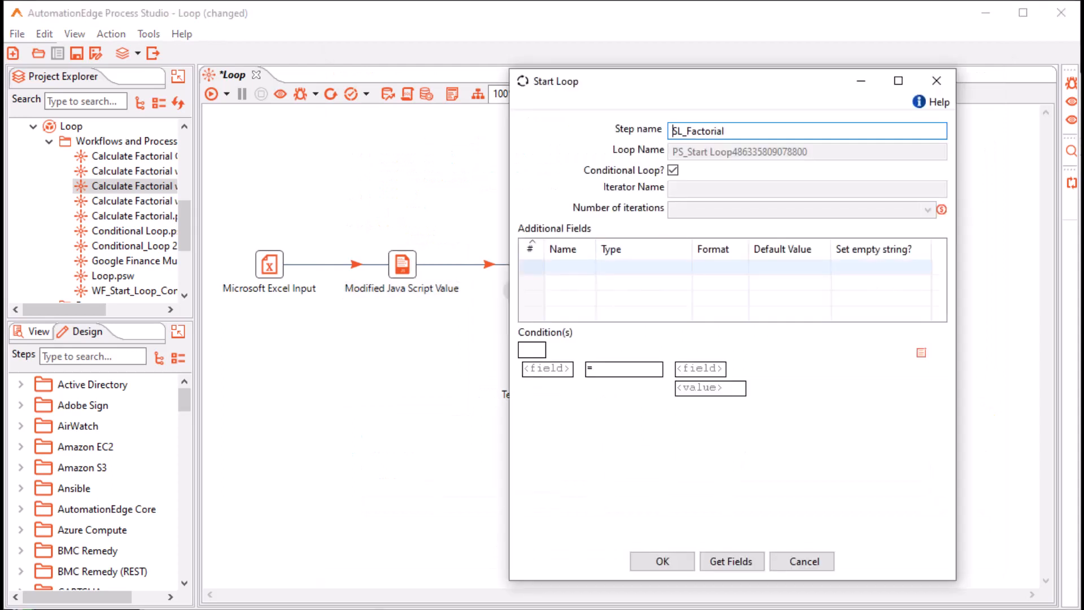
left_click(570, 266)
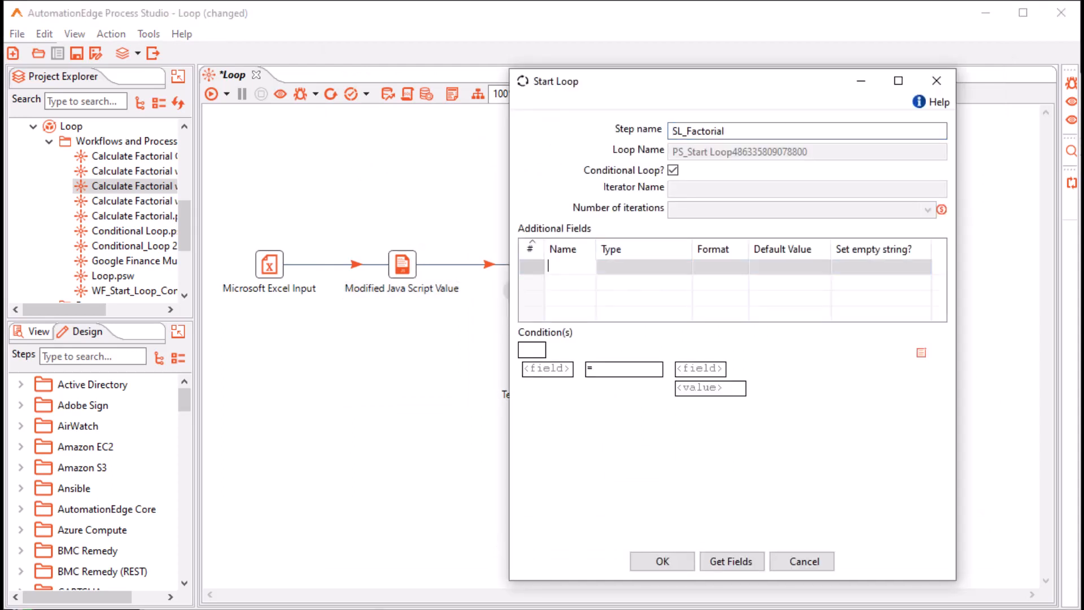
type("fact")
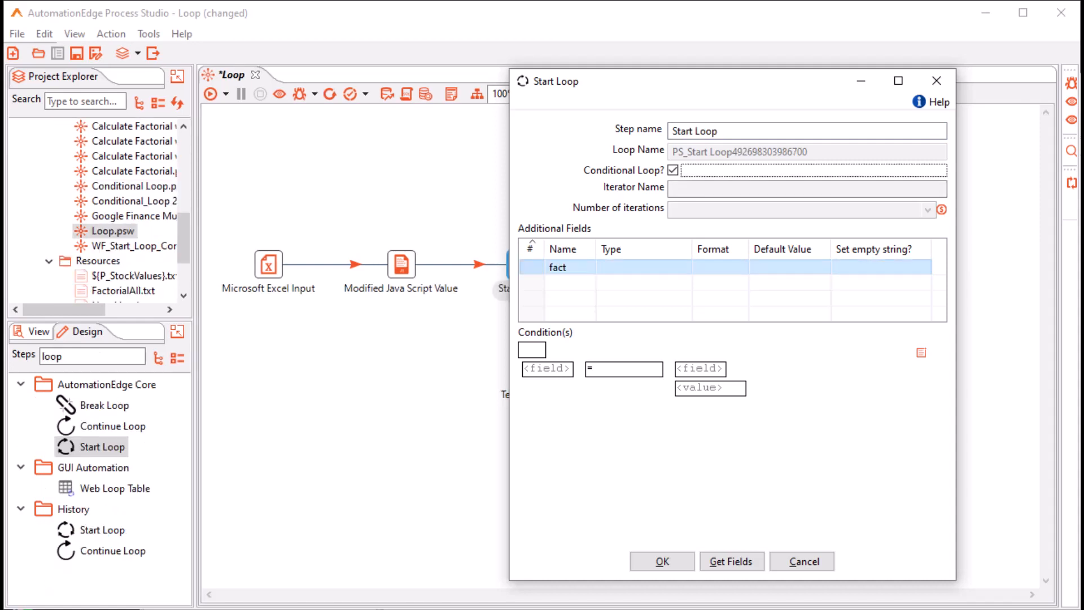
left_click(644, 268)
left_click(685, 267)
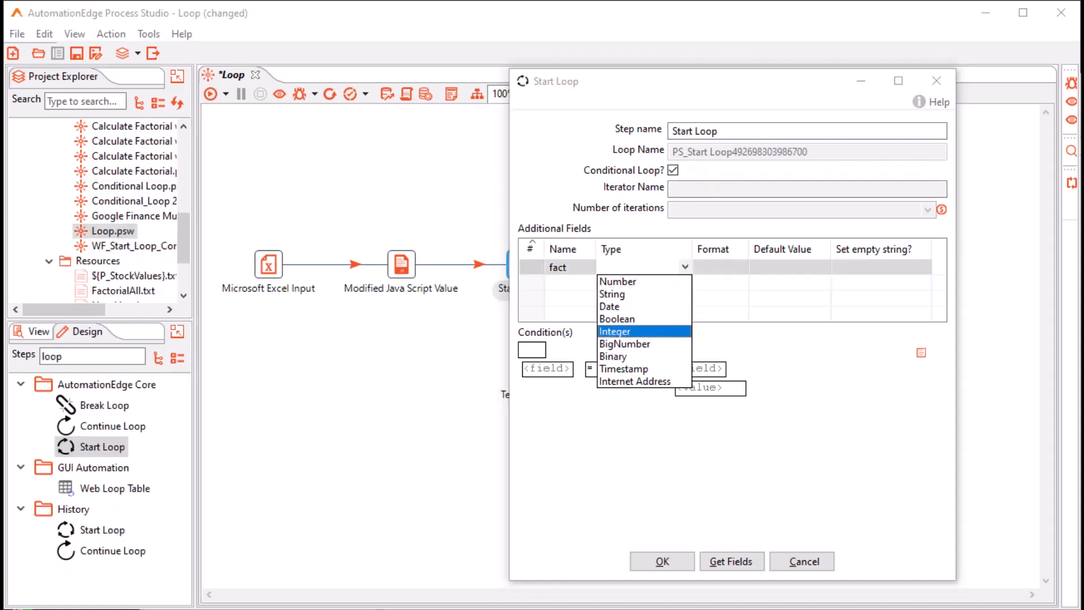
left_click(616, 332)
Step: Give the fact field the format #, a default value of 1 and N for setting an empty string
left_click(721, 267)
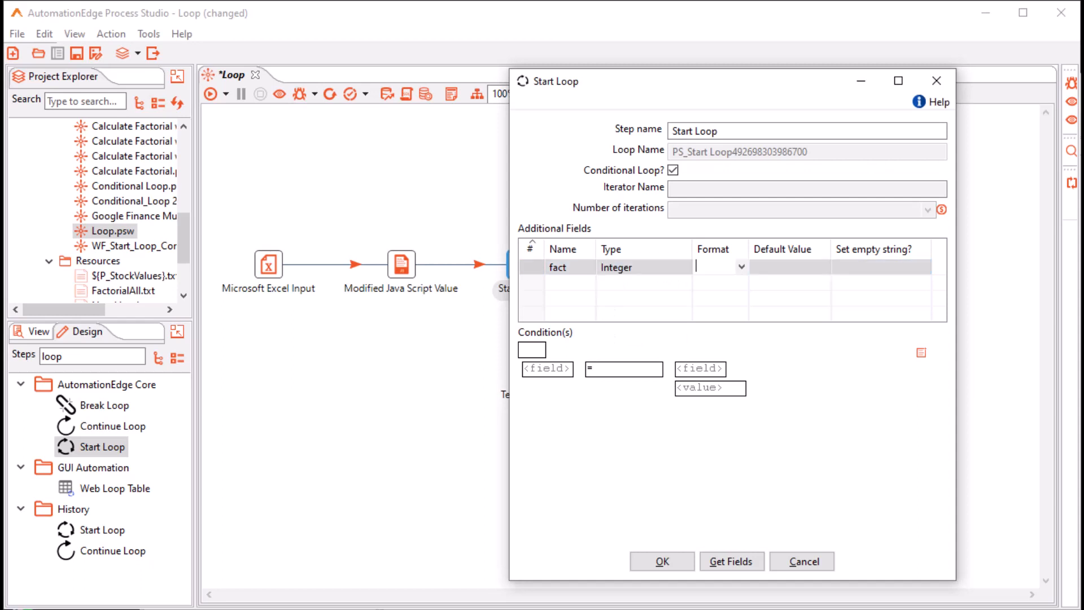
left_click(742, 266)
left_click(702, 331)
left_click(789, 267)
type("1")
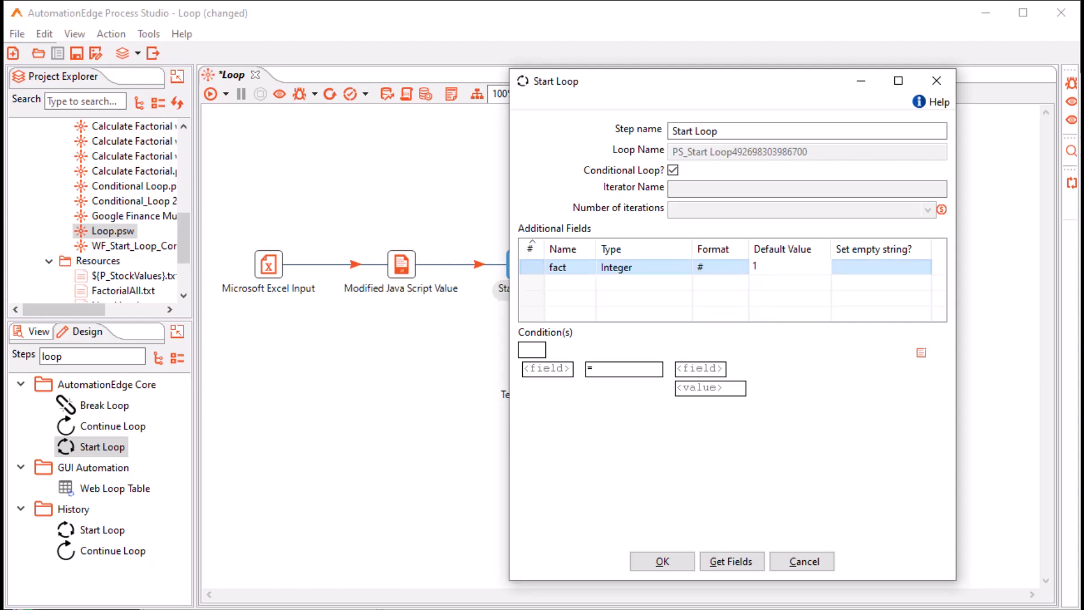
key("Tab")
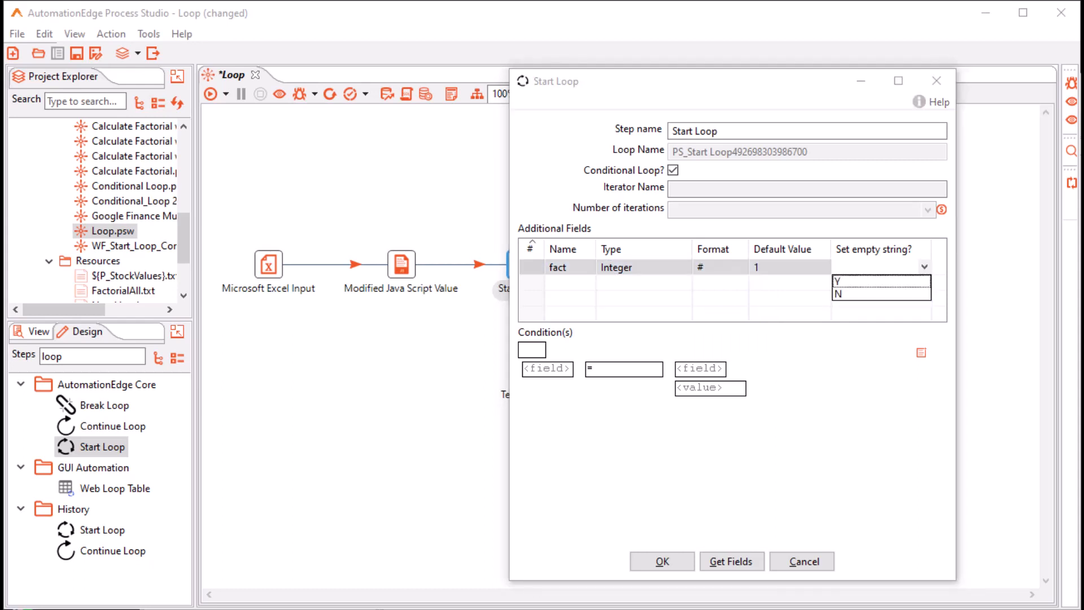
left_click(881, 294)
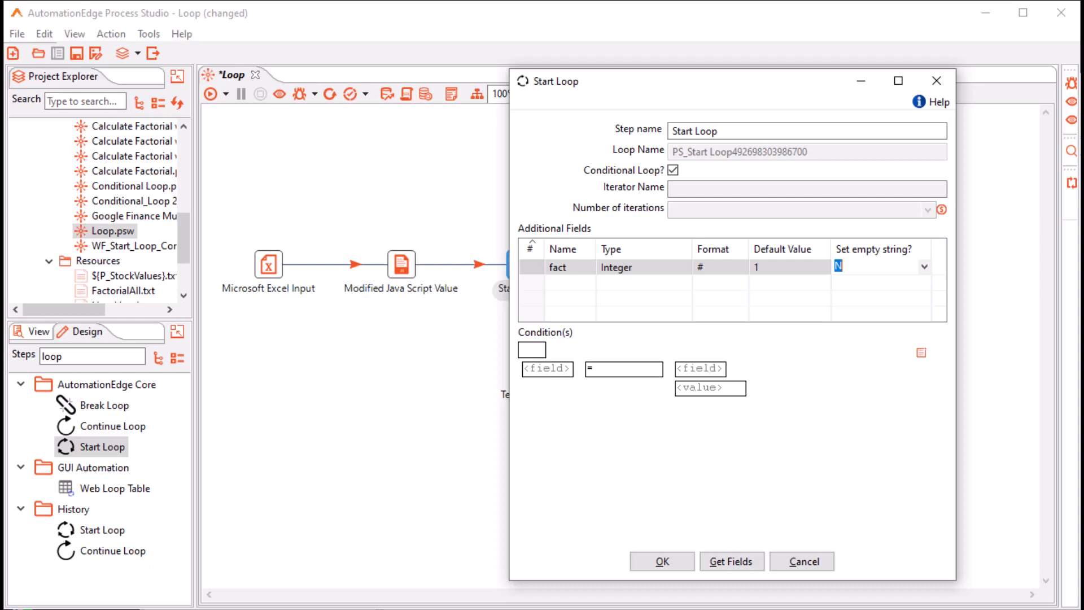
Step: Start the loop condition with the count field and the < operator
left_click(532, 350)
left_click(532, 349)
left_click(548, 369)
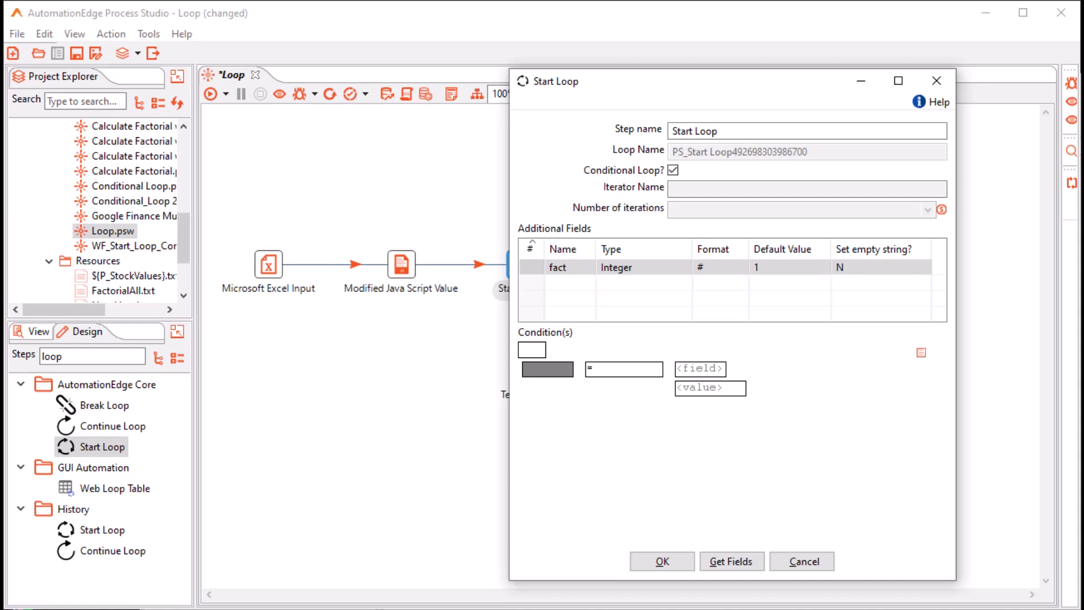
left_click(548, 370)
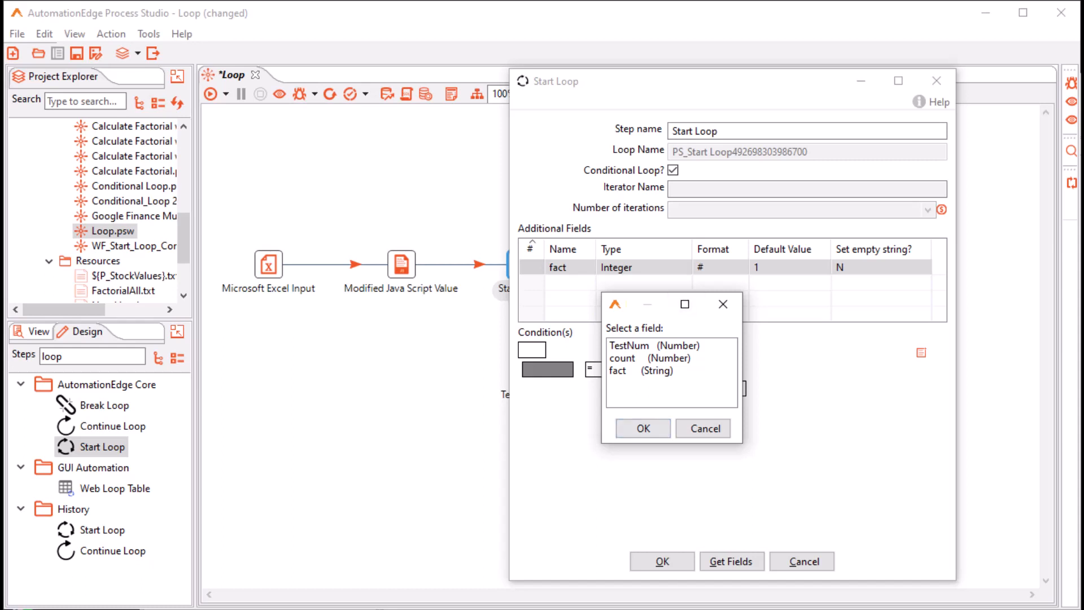
double_click(623, 359)
left_click(624, 370)
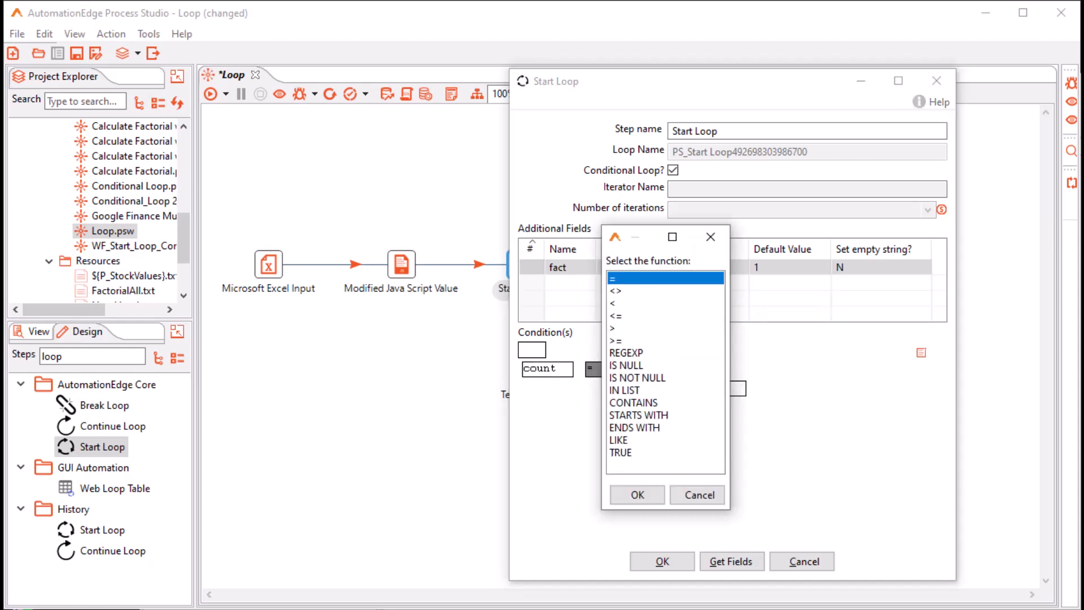
double_click(616, 304)
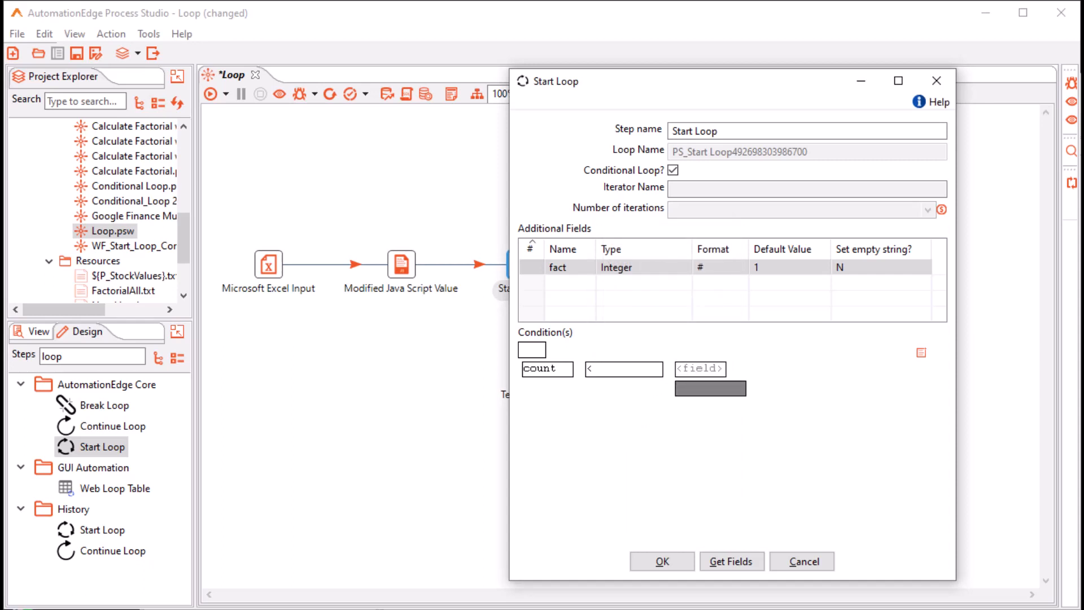
Step: Compare count against the TestNum field in the loop condition and accept the Start Loop settings
left_click(711, 388)
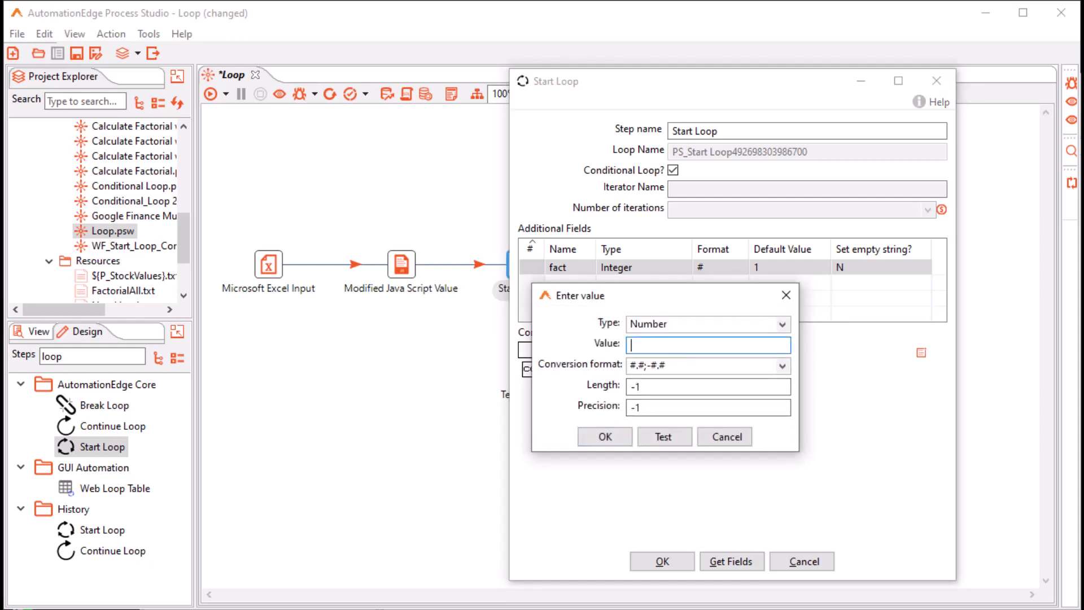
left_click(726, 436)
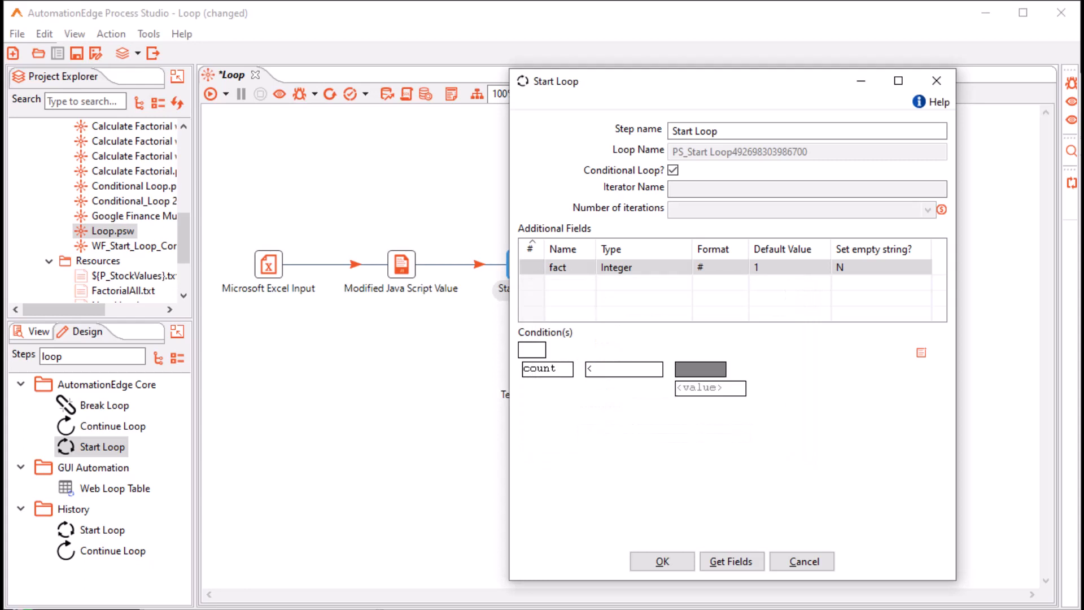
left_click(701, 370)
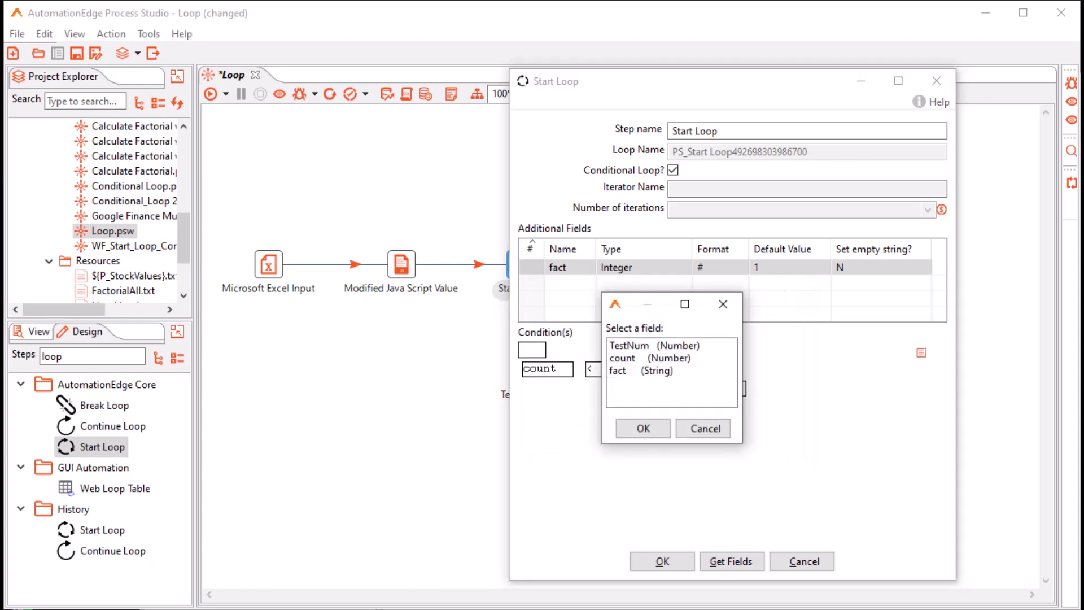
double_click(654, 346)
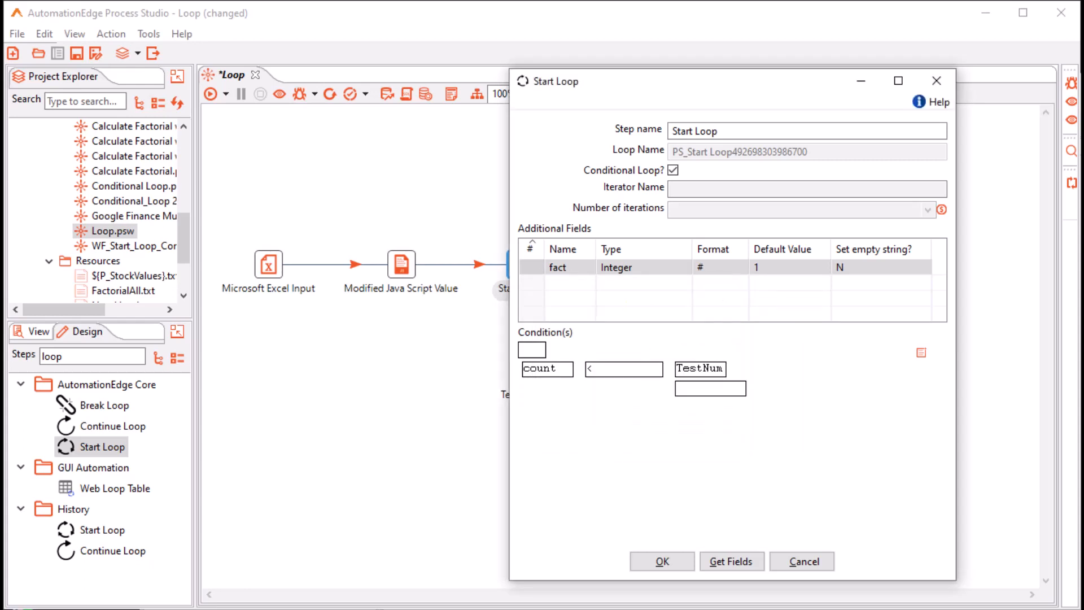
left_click(663, 561)
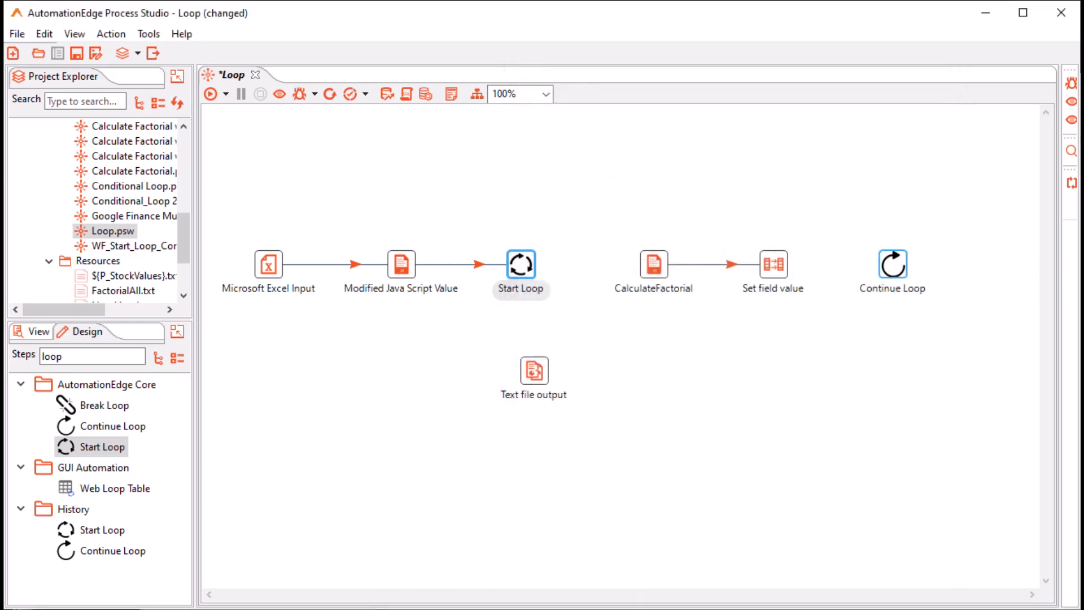
Step: Open the CalculateFactorial step to examine its script and output fields
mouse_move(654, 264)
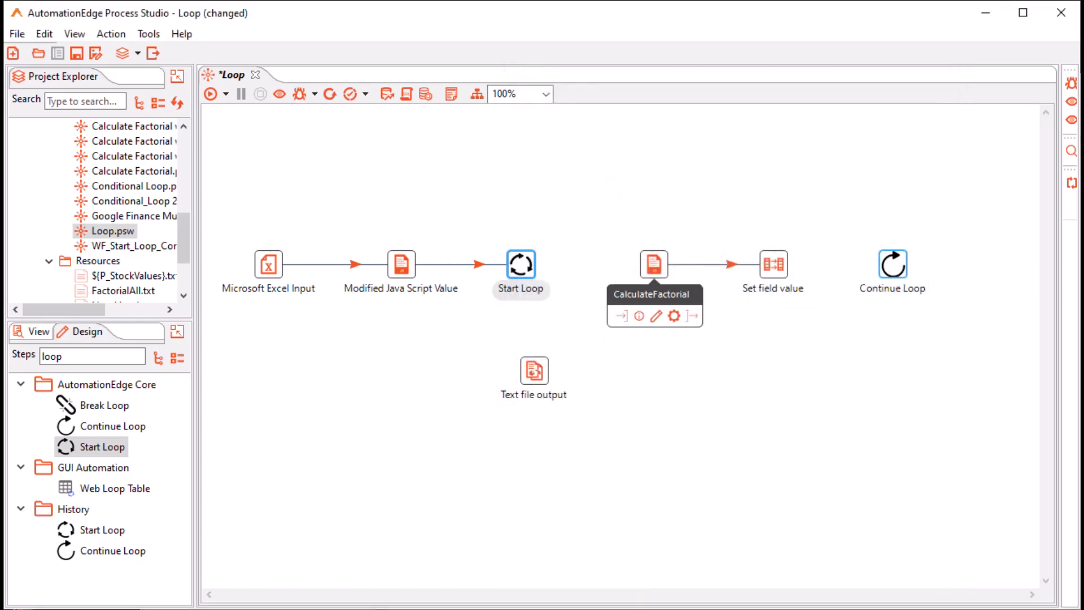
double_click(654, 264)
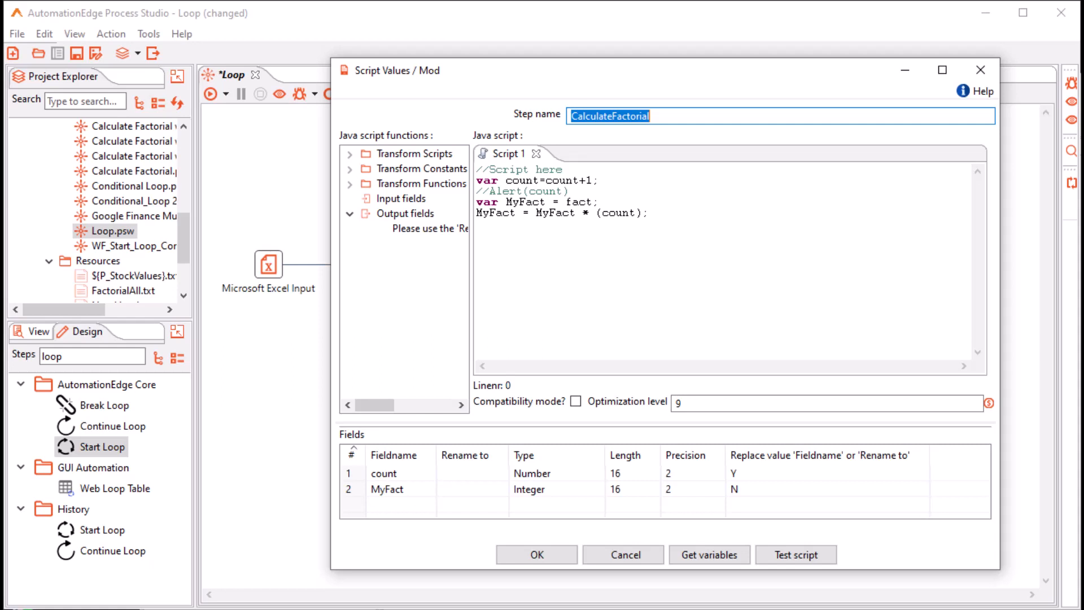
Step: Close the CalculateFactorial step unchanged and review the field replacement in the Set field value step
left_click(626, 554)
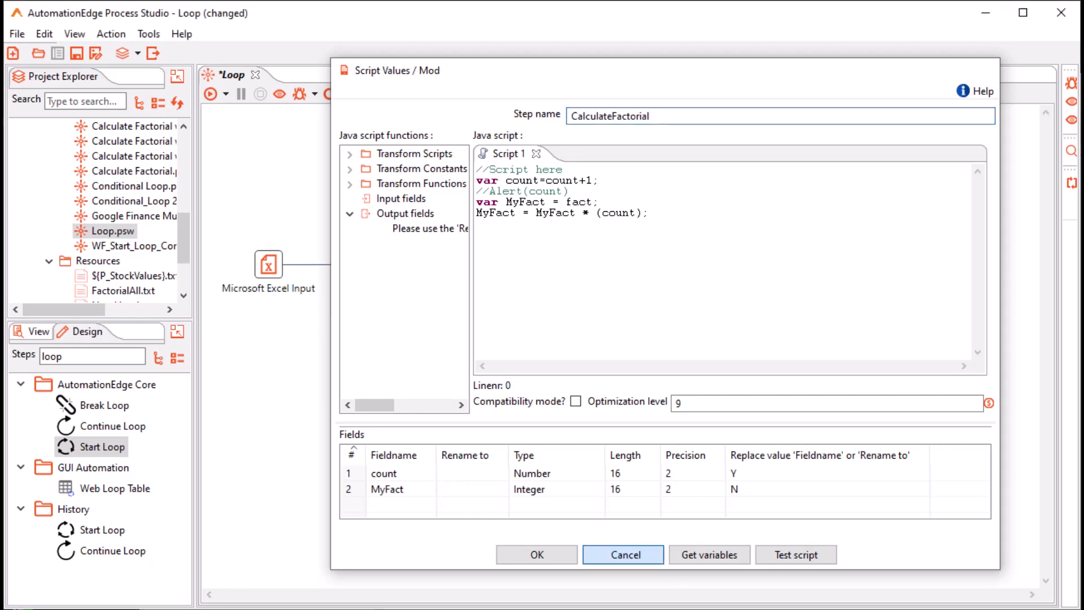
double_click(774, 263)
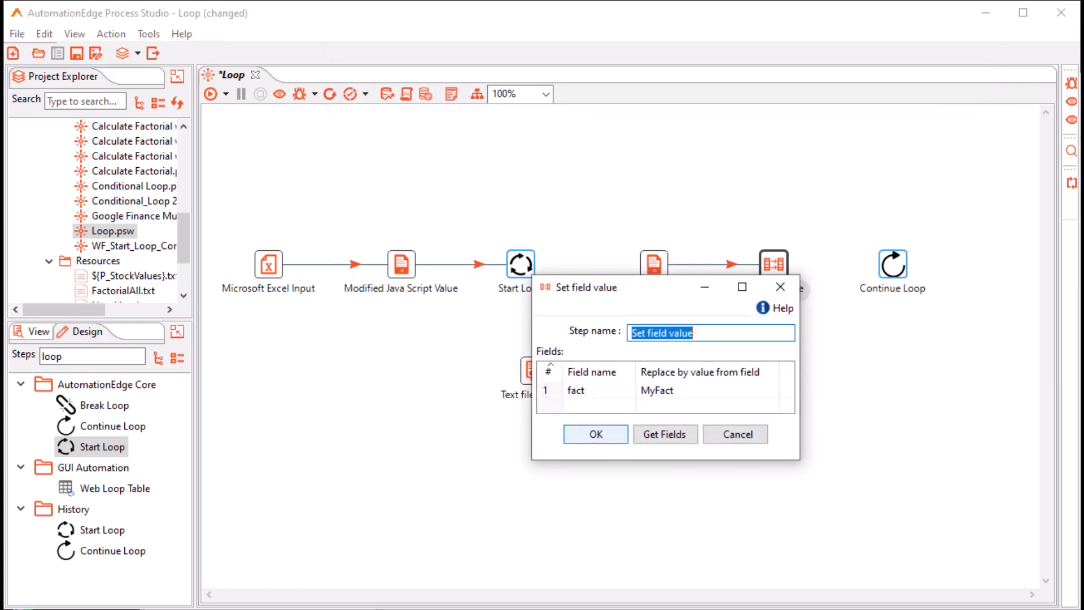
left_click(597, 435)
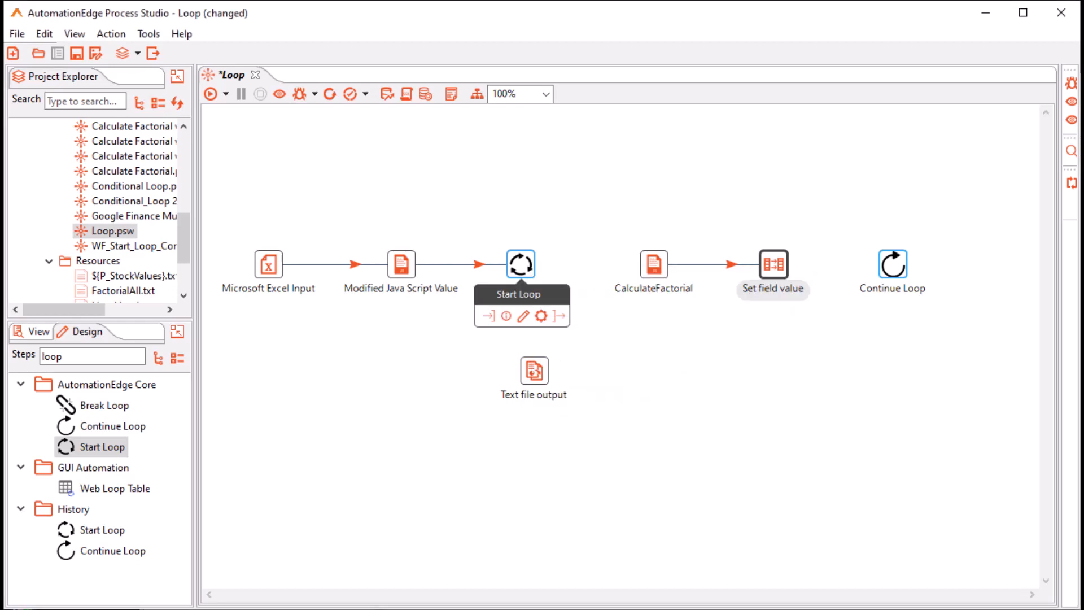
Step: Connect Start Loop to CalculateFactorial as Condition : TRUE, and Set field value to Continue Loop as its main output
mouse_move(559, 316)
left_mouse_down()
mouse_move(621, 266)
mouse_move(654, 264)
left_mouse_up()
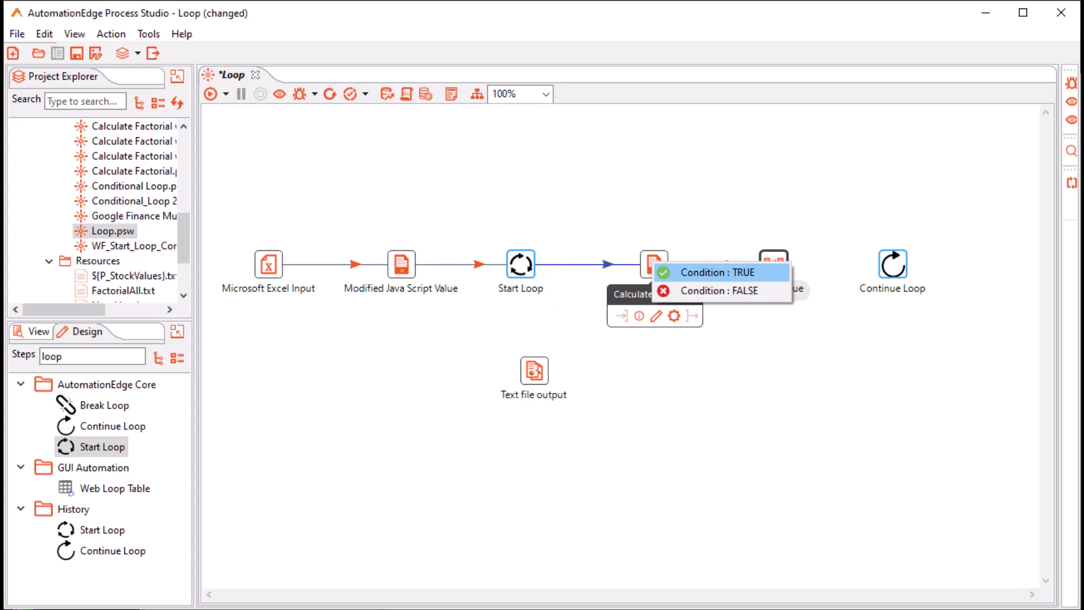
left_click(717, 272)
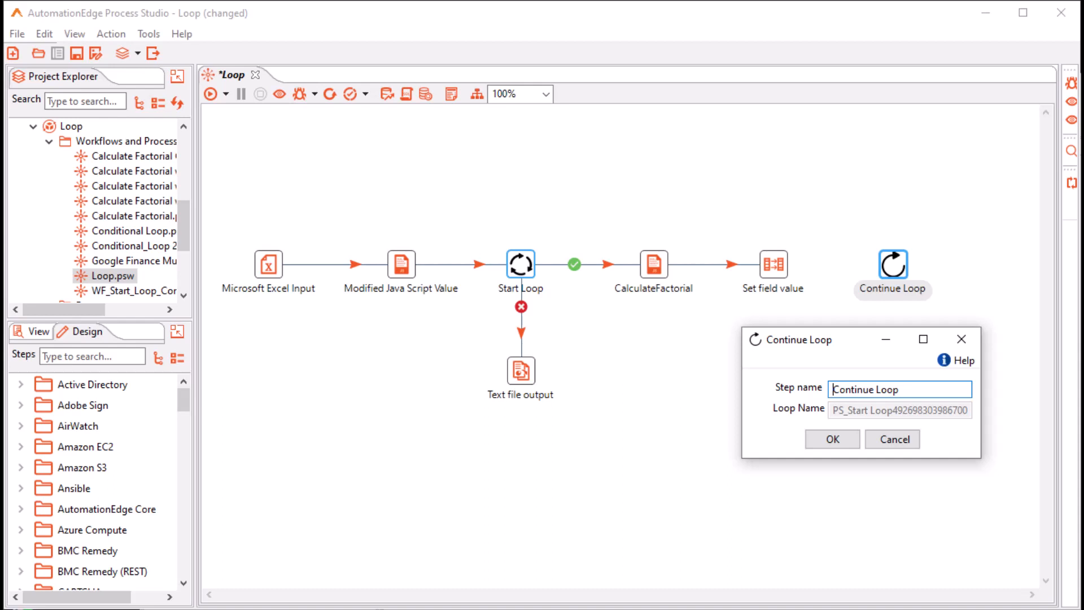
left_click(833, 439)
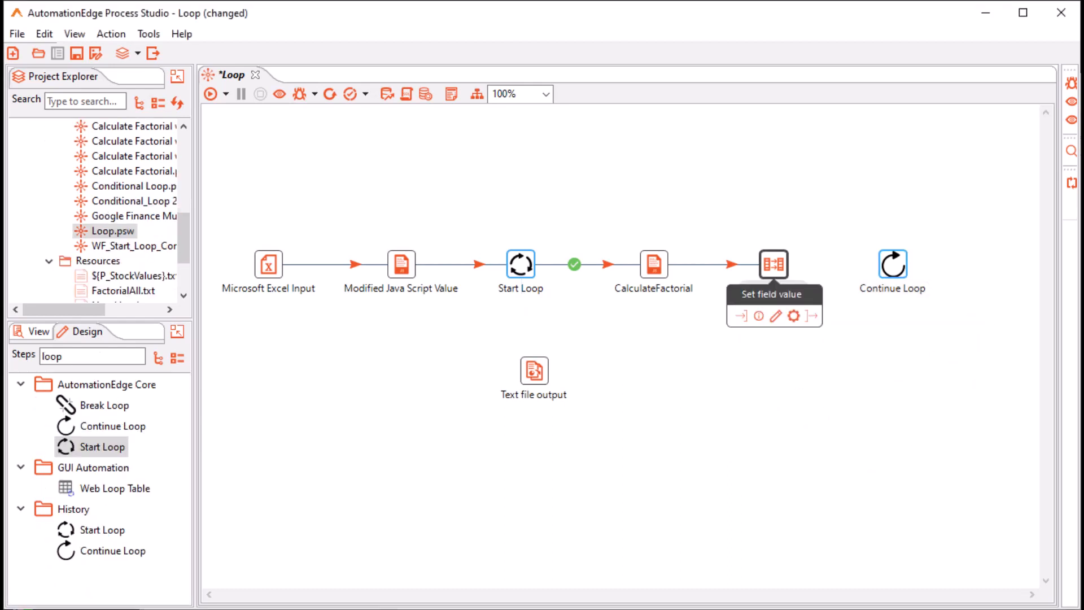
left_click_drag(812, 316, 887, 266)
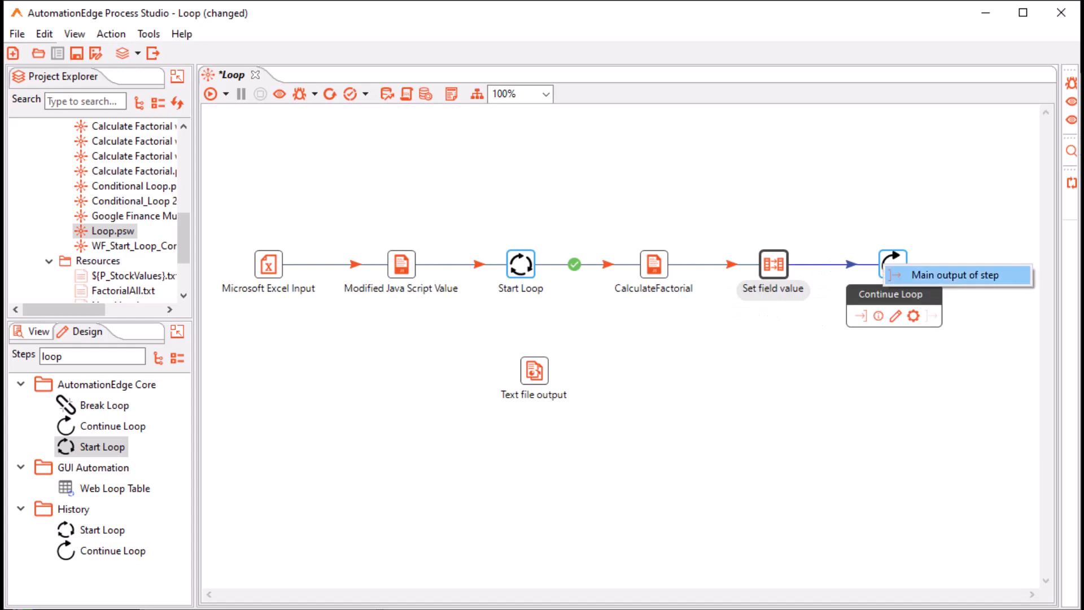
left_click(955, 275)
Step: Align the Text file output step below Start Loop and connect Start Loop to it as Condition : FALSE
left_click_drag(535, 371, 521, 371)
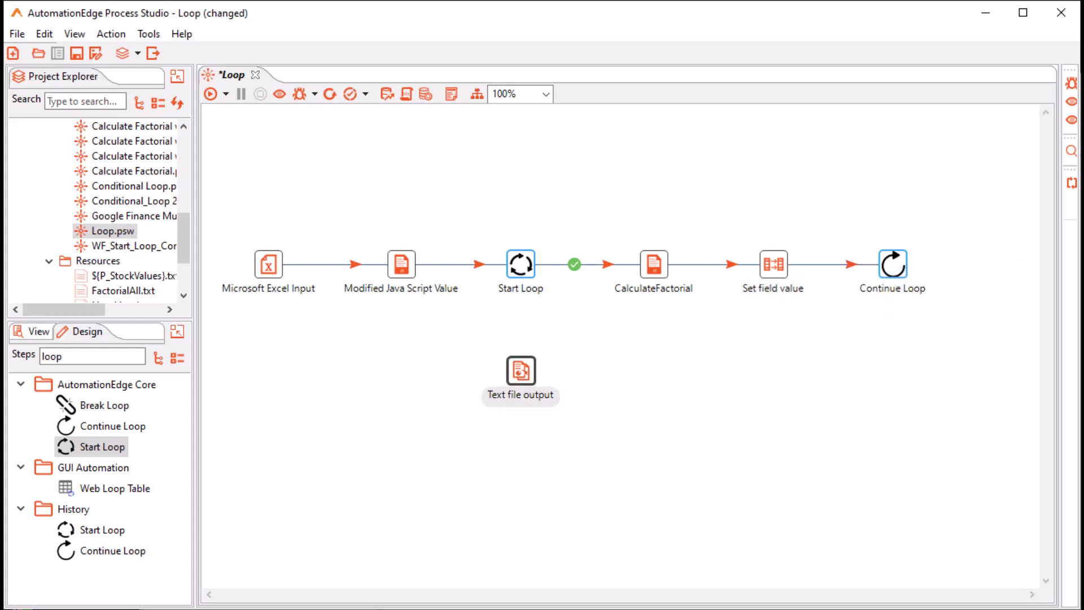
mouse_move(521, 266)
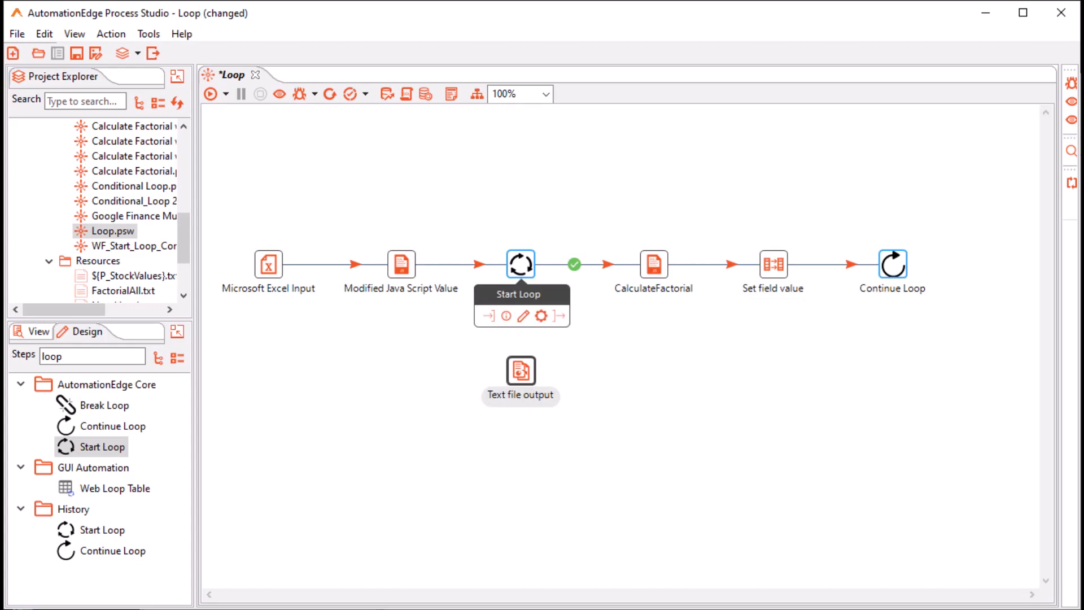
left_click_drag(560, 316, 520, 371)
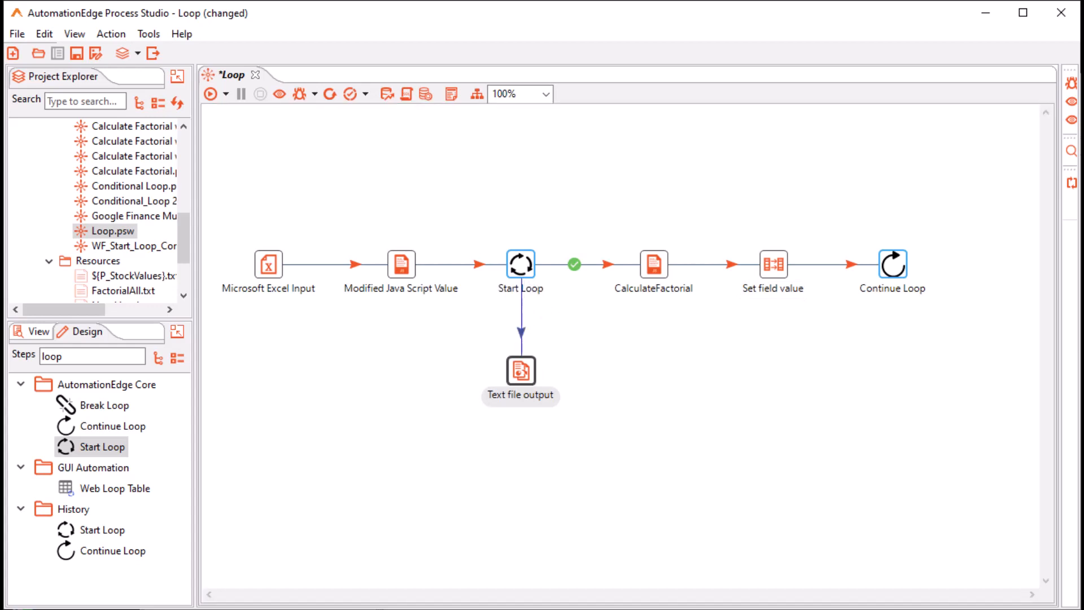
left_click(587, 400)
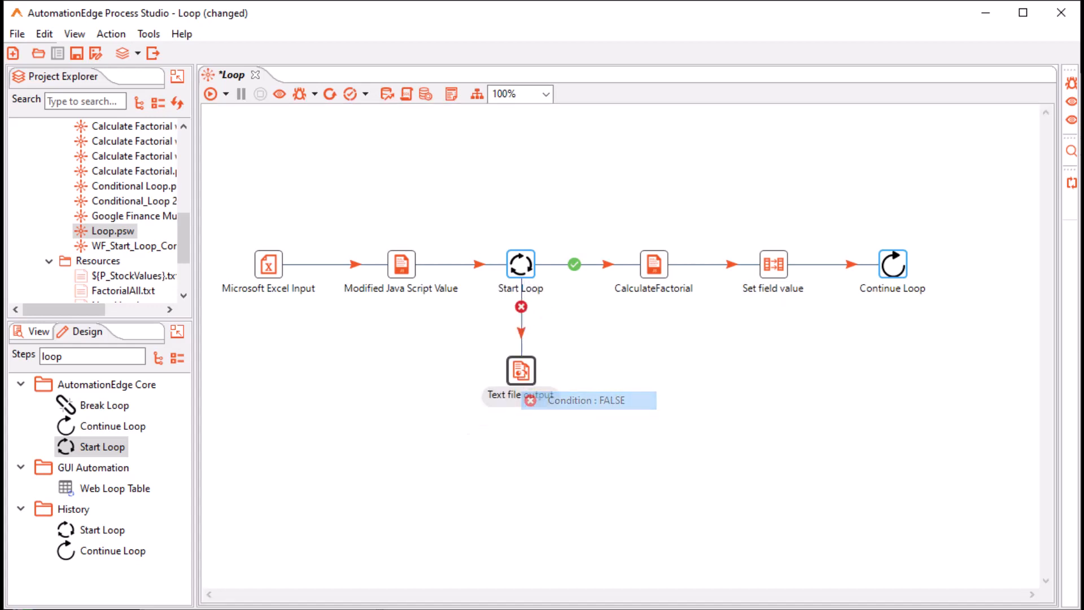
Step: Run the completed Loop workflow
mouse_move(521, 371)
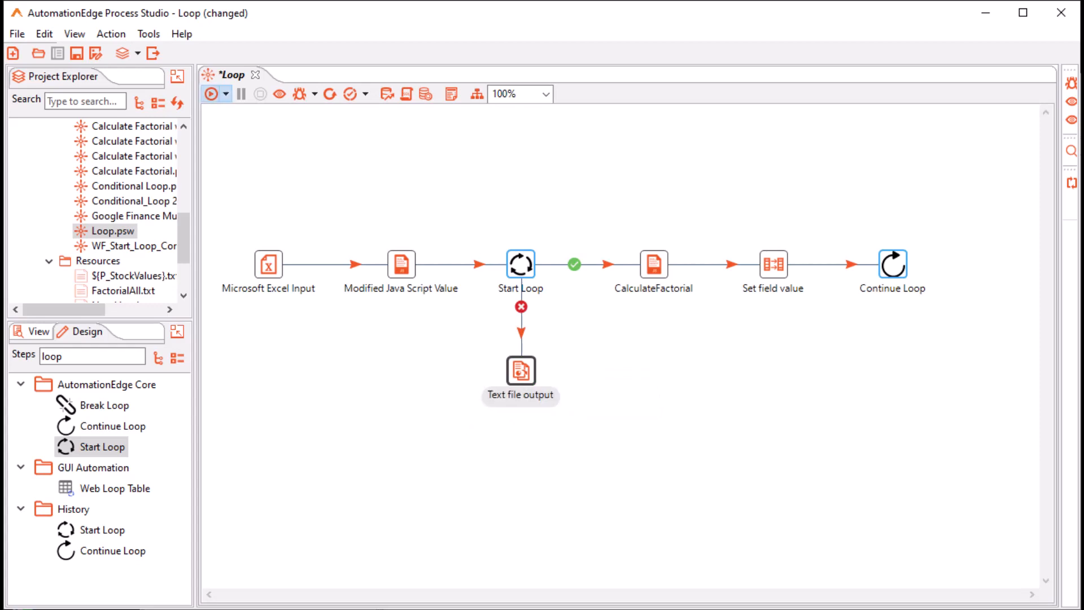
left_click(211, 94)
key("Return")
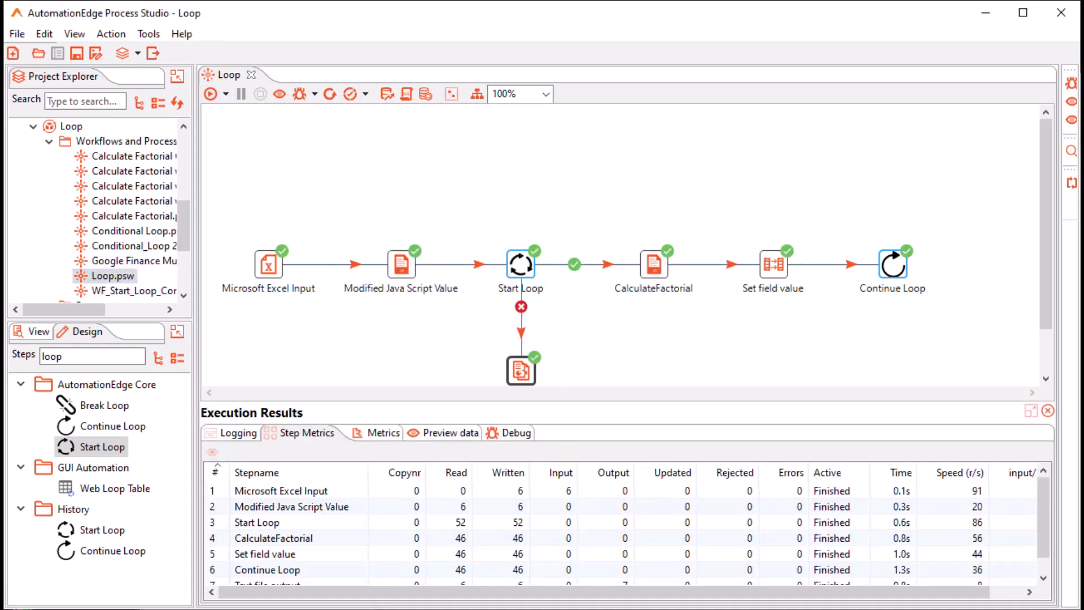
Step: Preview the execution data of the CalculateFactorial and Text file output steps
left_click(450, 433)
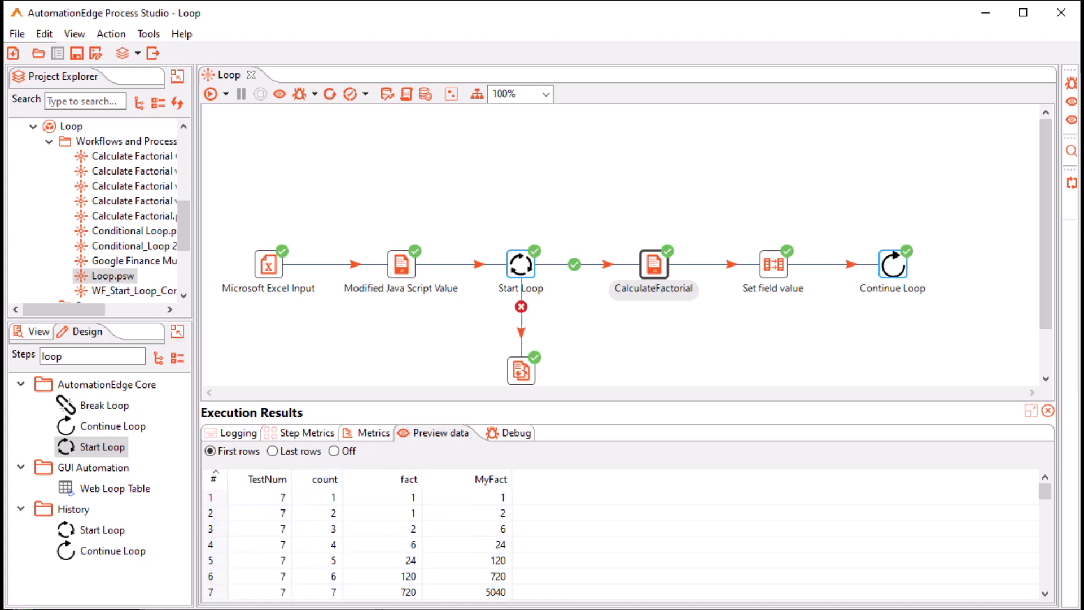
scroll(356, 542, "down", 1)
scroll(356, 542, "up", 1)
left_click(521, 371)
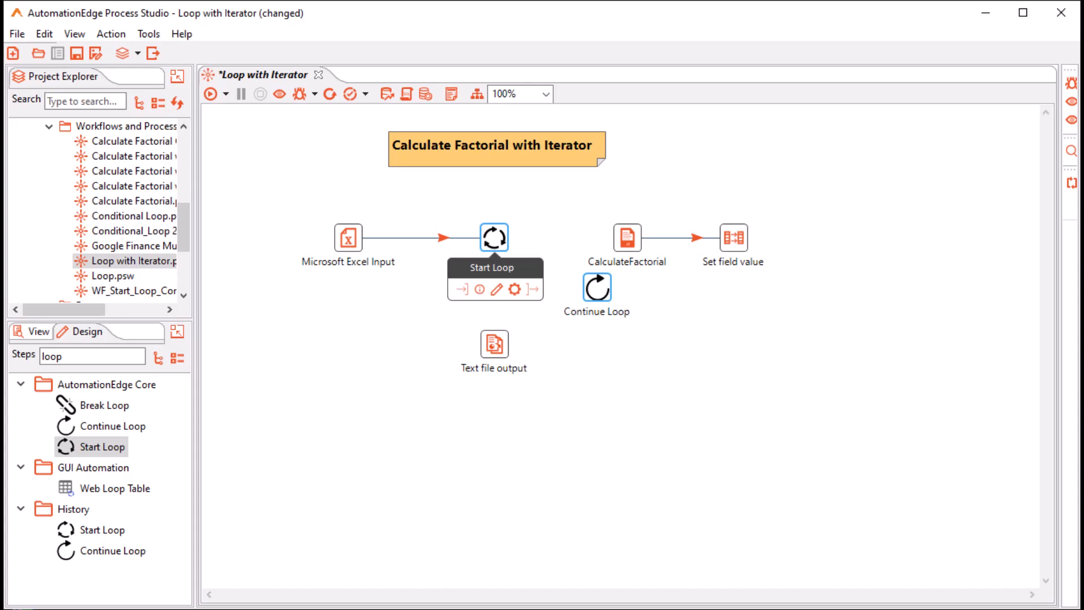
Step: In the Loop with Iterator workflow's Start Loop step, name the iterator itr and take the number of iterations from TestNum
double_click(494, 238)
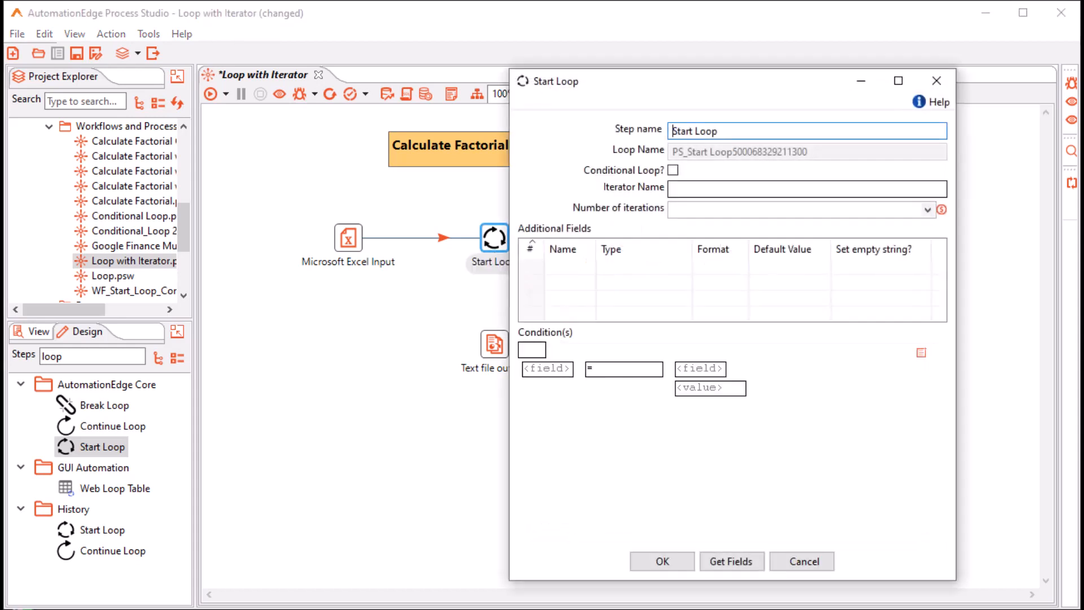
left_click(807, 190)
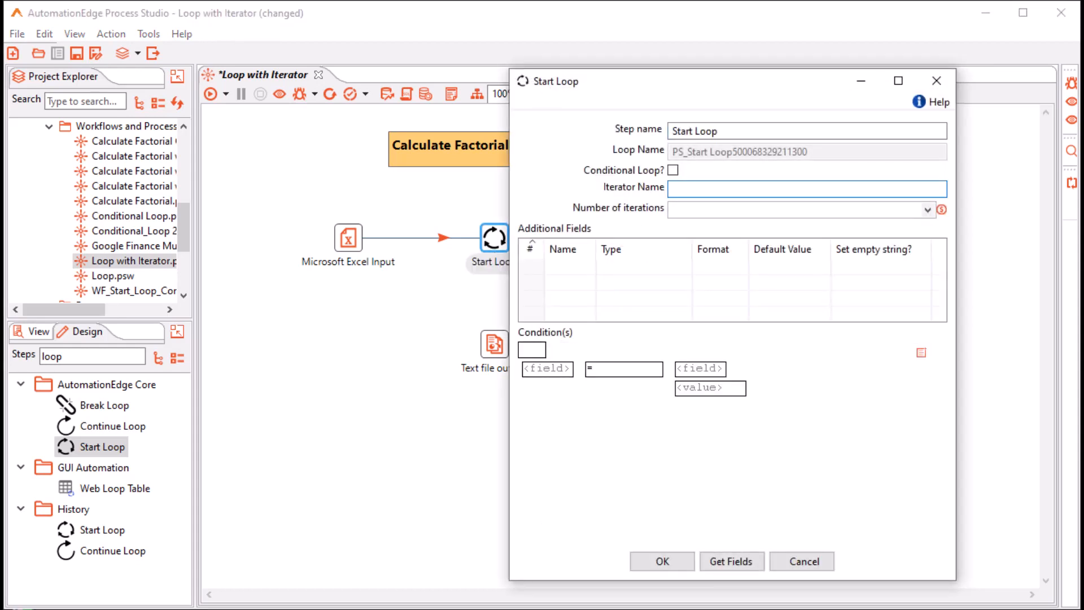
type("itr")
left_click(673, 210)
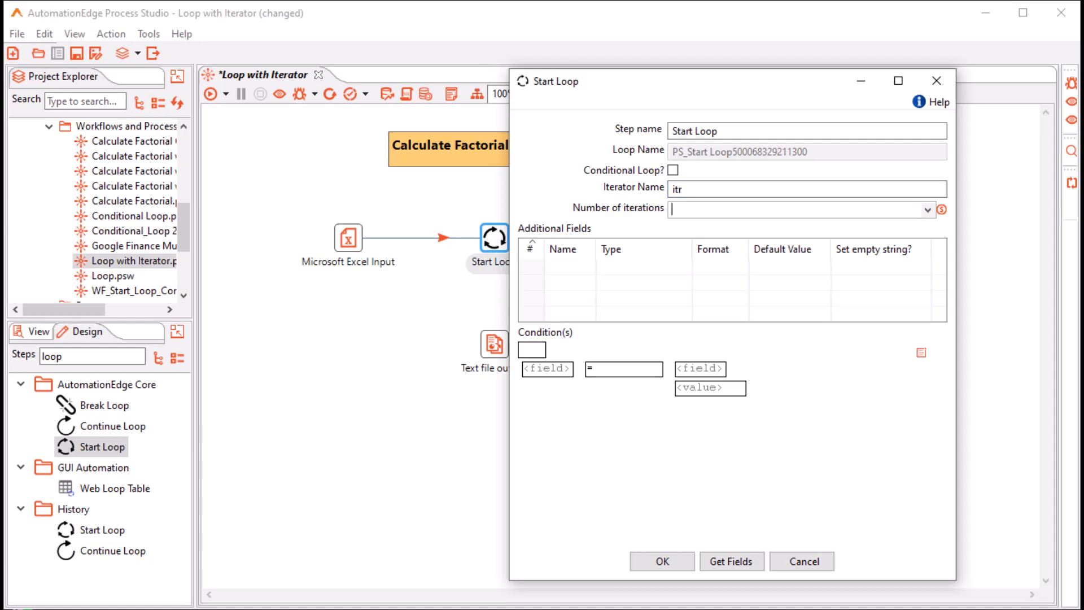
left_click(928, 209)
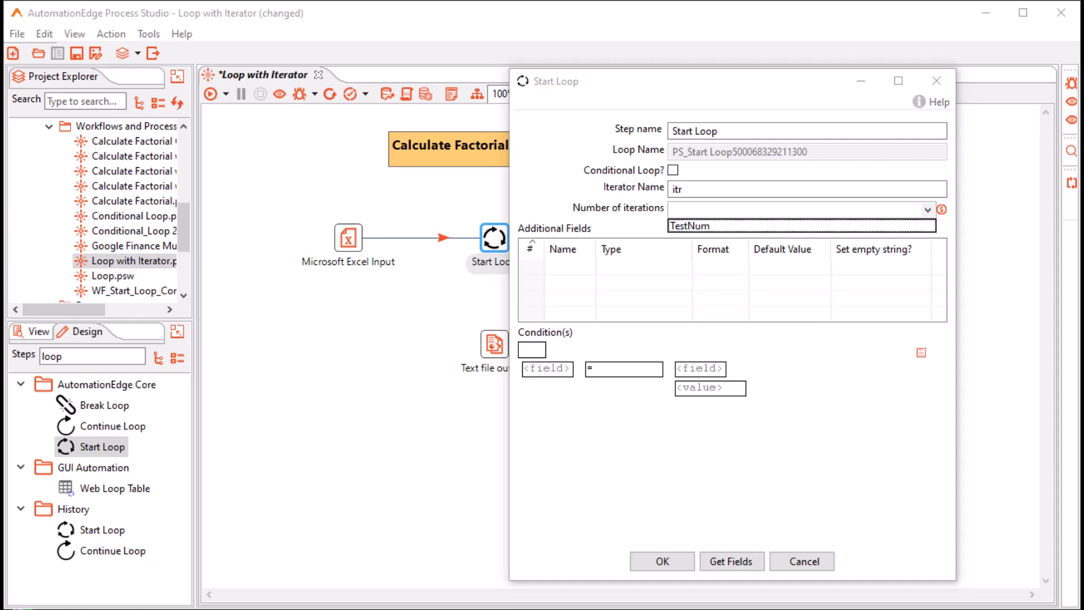
left_click(690, 226)
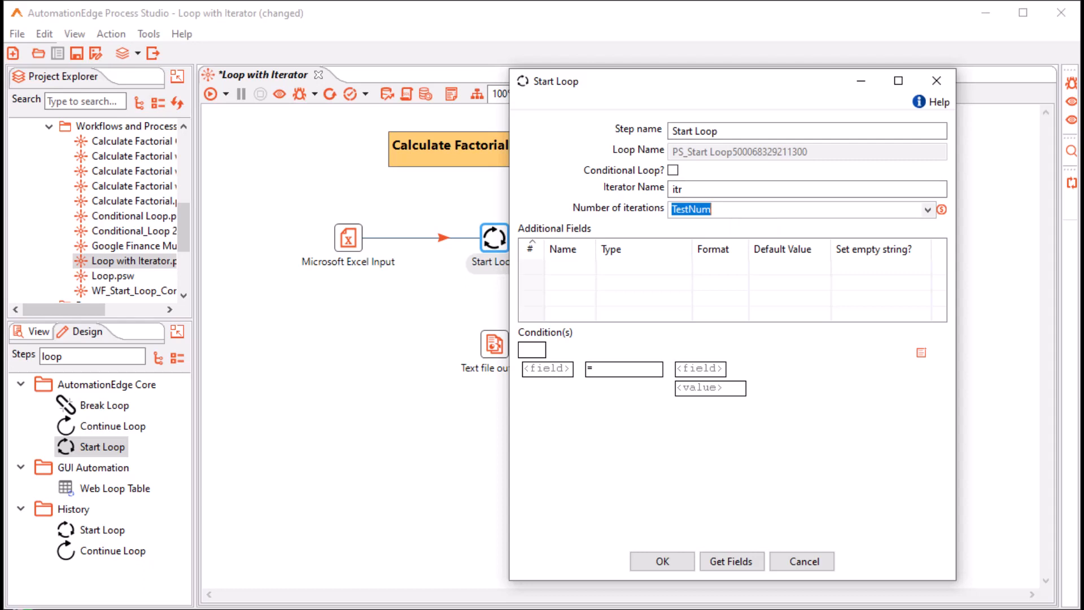
Step: Add an additional field named fact of type Integer to the Start Loop step
left_click(570, 267)
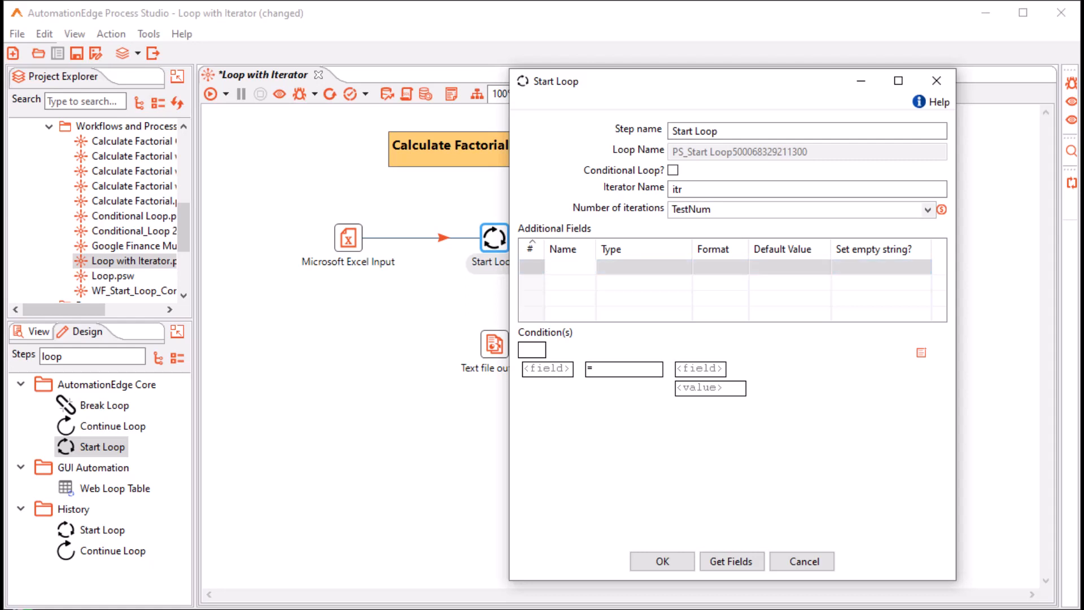
type("fact")
key("Tab")
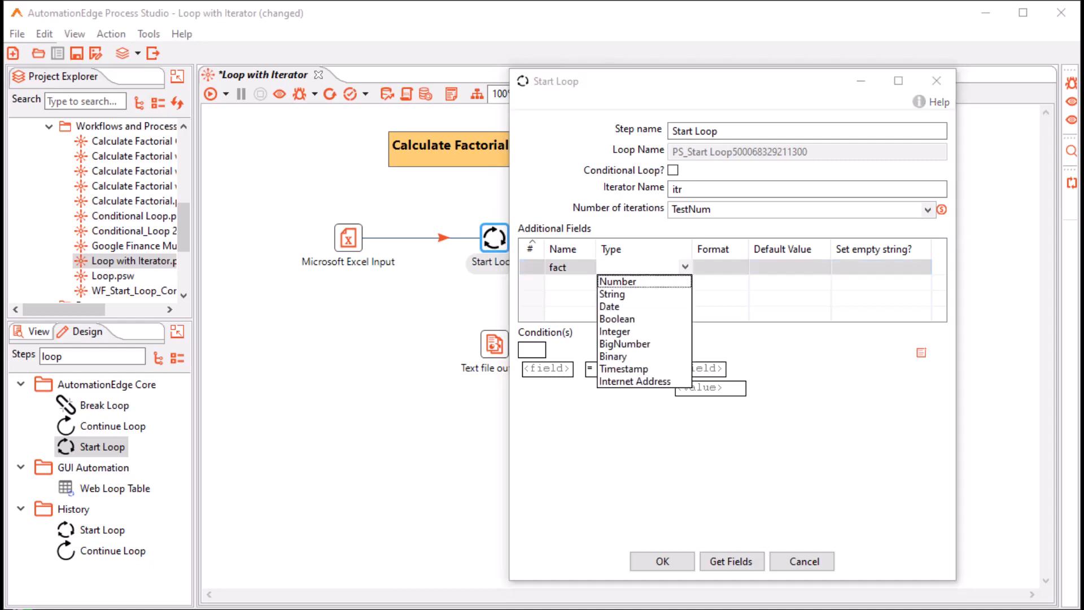
left_click(615, 332)
key("Tab")
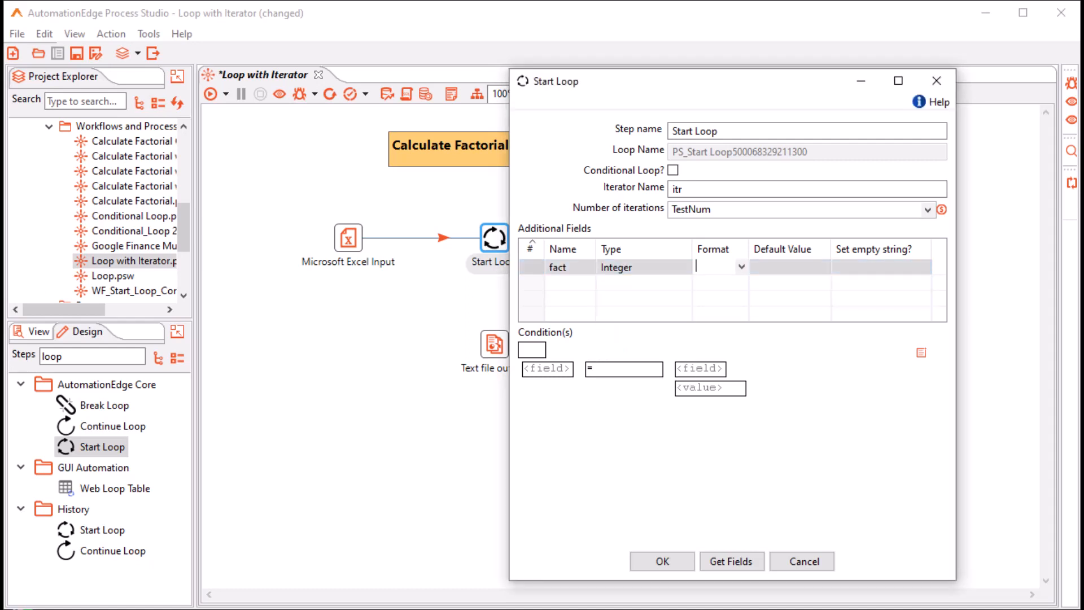
Step: Give fact the format #, default value 1 and N for setting an empty string, and accept the Start Loop settings
left_click(742, 268)
left_click(702, 331)
left_click(789, 267)
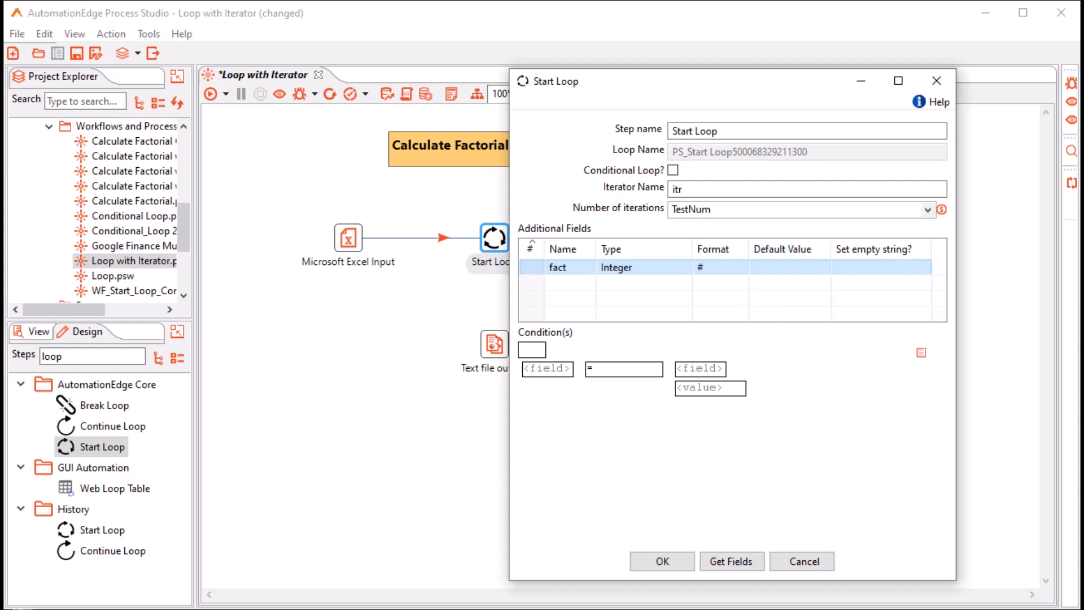
type("1")
key("Tab")
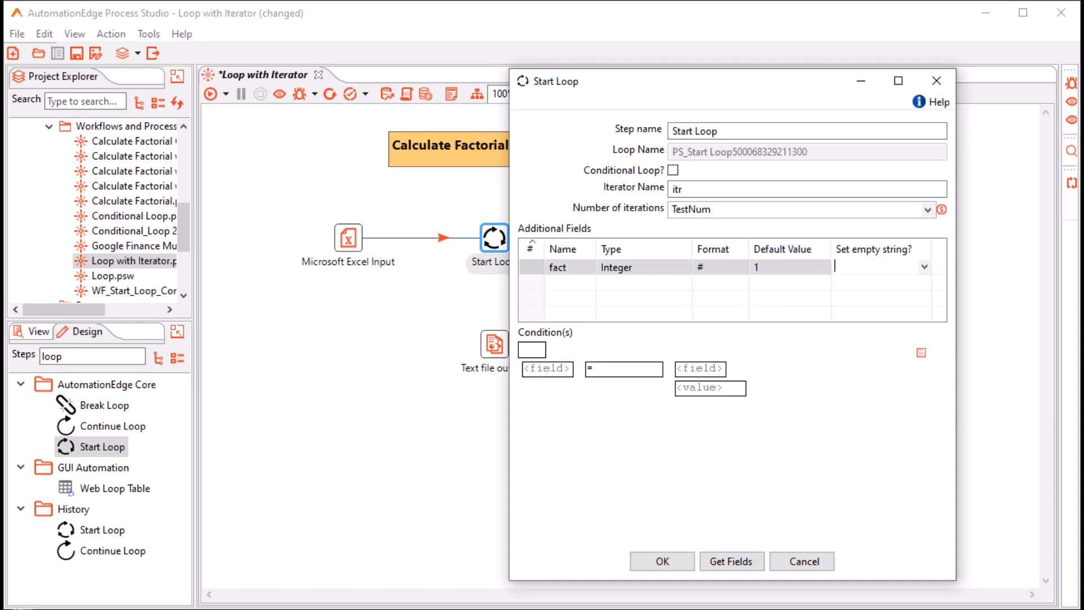
left_click(925, 267)
key("Down")
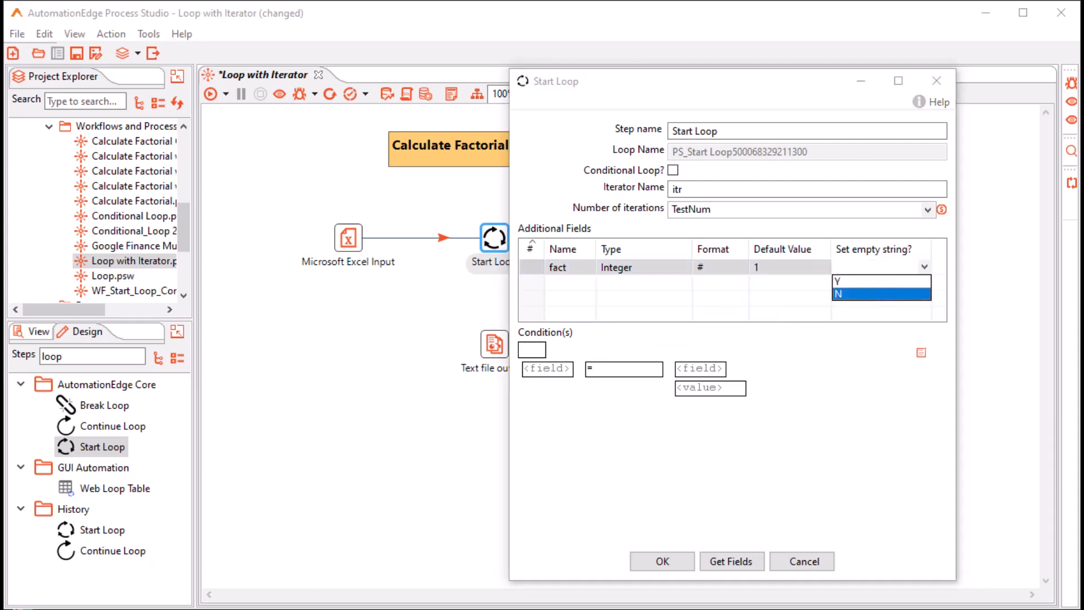
key("Return")
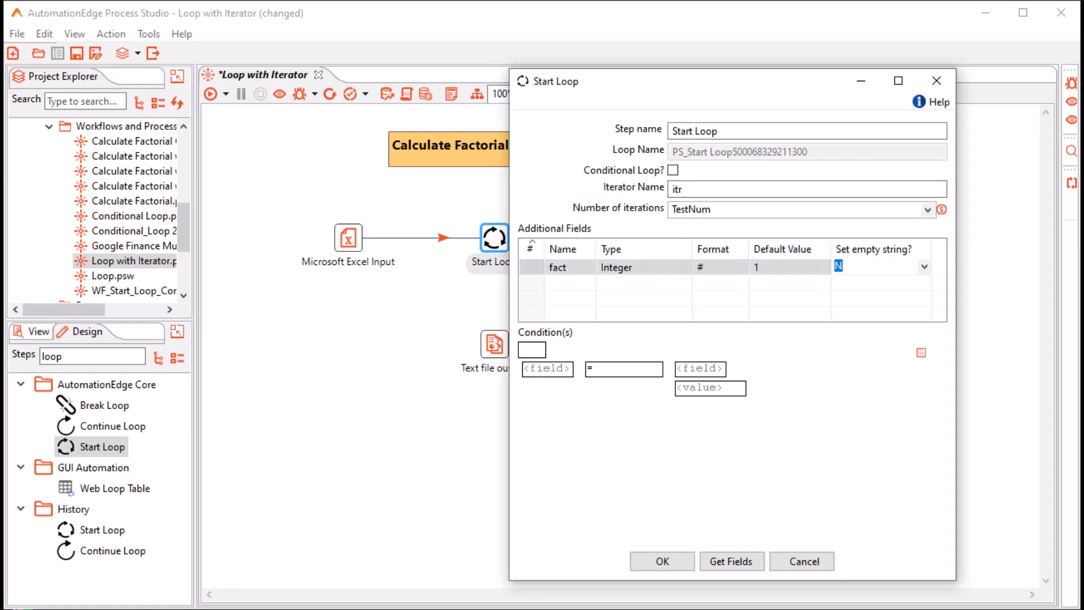
left_click(663, 561)
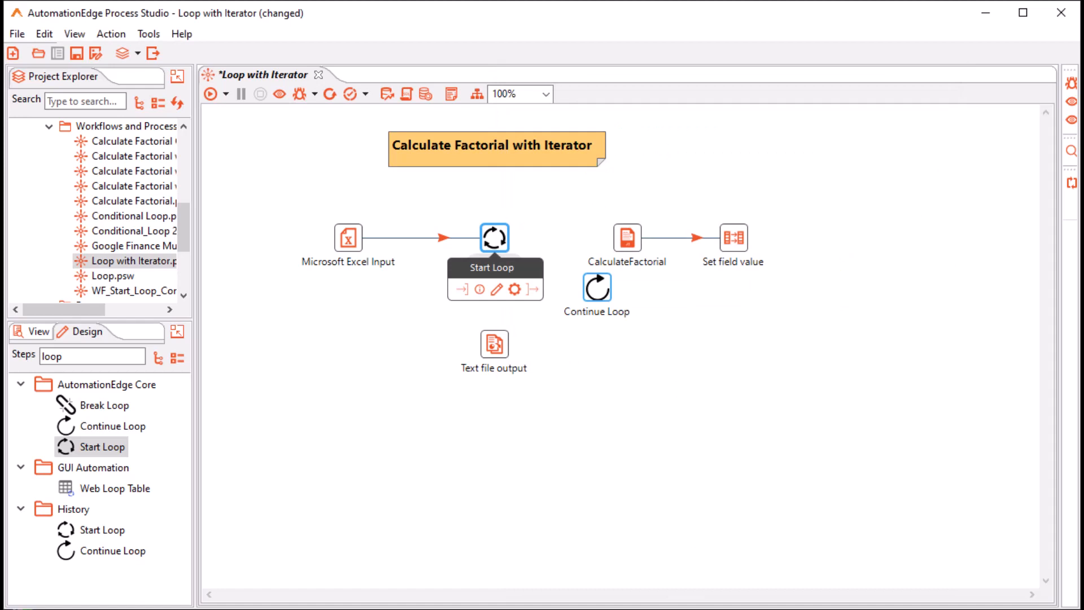
Step: Link Start Loop to CalculateFactorial as Condition : TRUE, and Set field value to Continue Loop placed after it in the row
left_click_drag(532, 289, 638, 239)
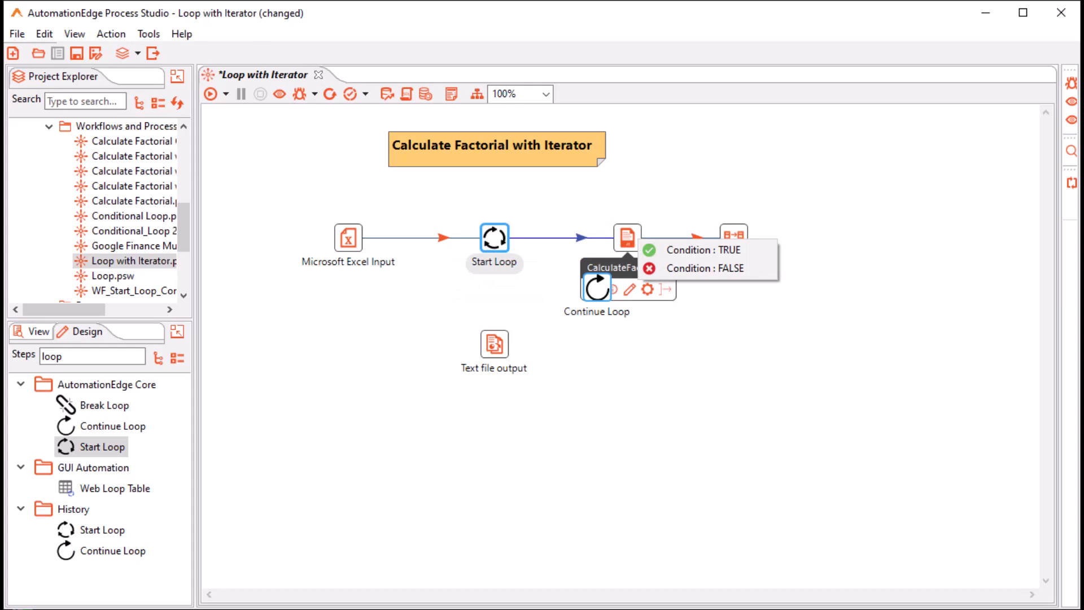
left_click(703, 249)
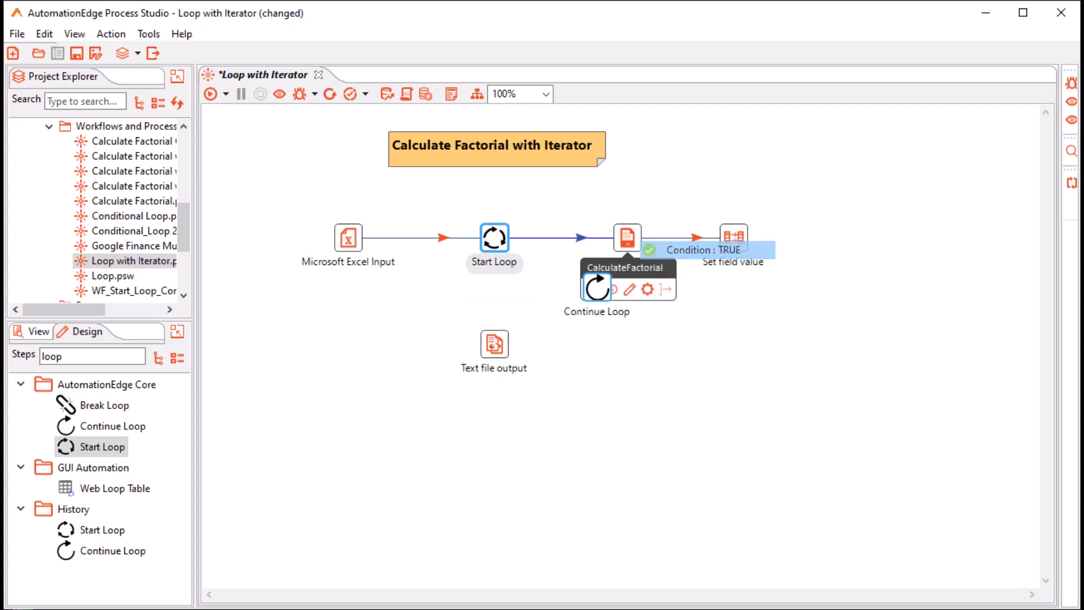
left_click_drag(596, 289, 853, 238)
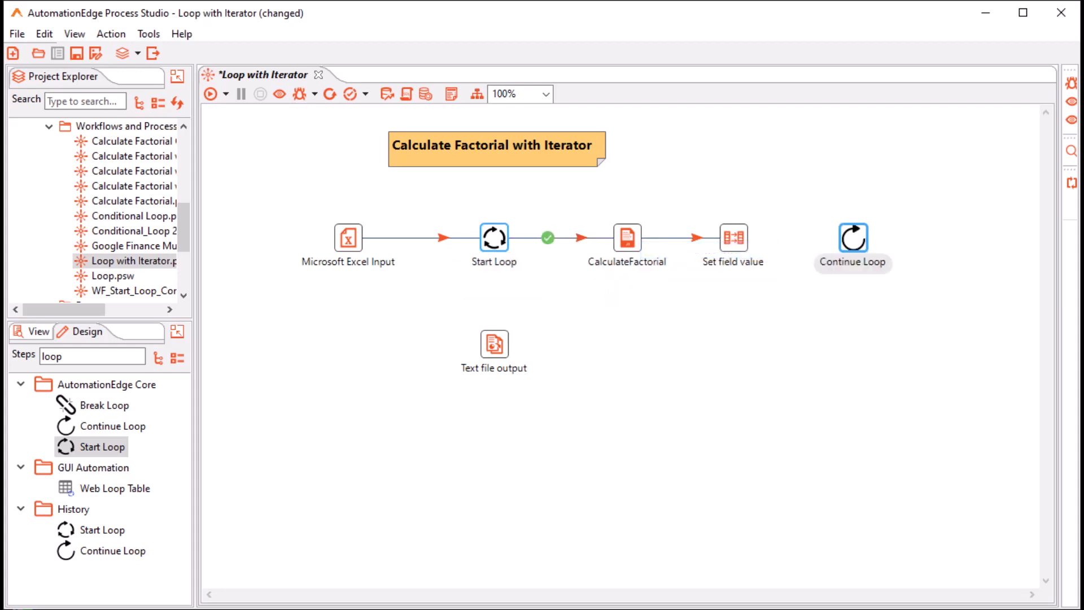
mouse_move(734, 237)
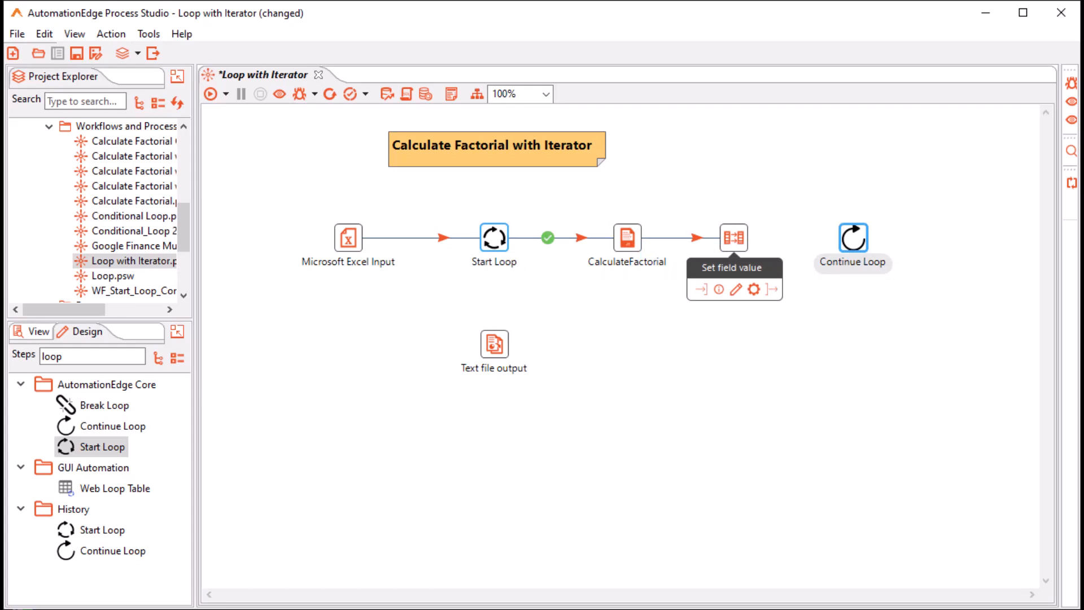
left_click_drag(772, 289, 853, 240)
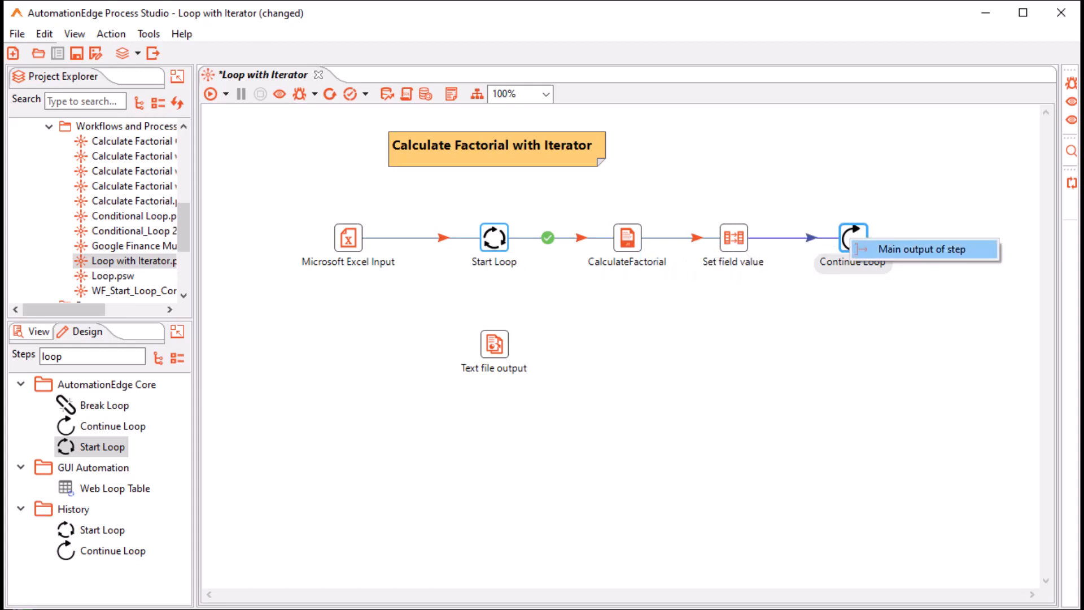
left_click(922, 249)
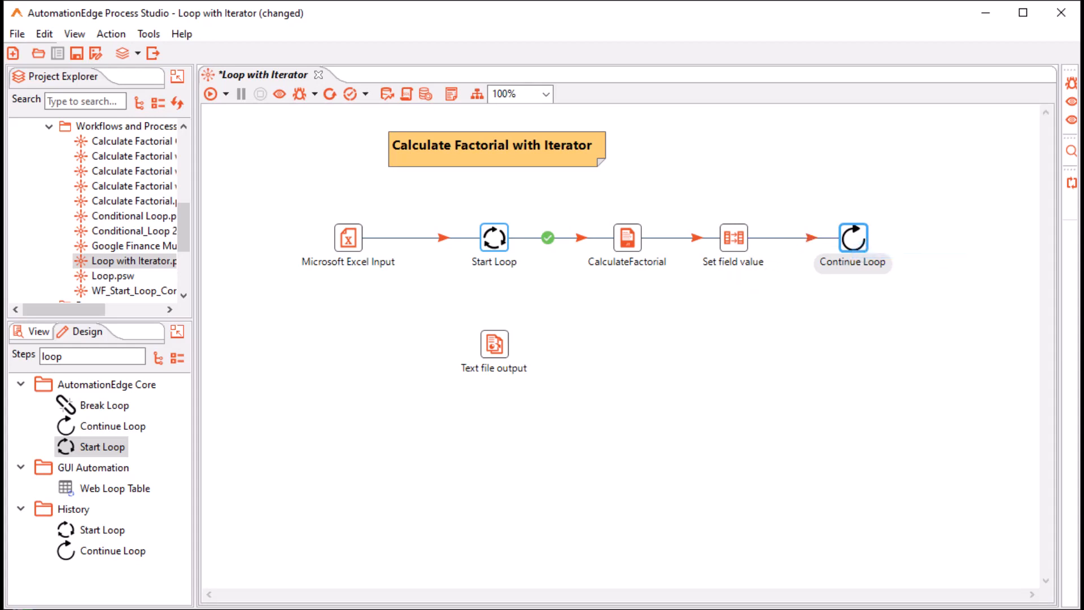
Step: Link Start Loop to the Text file output step as Condition : FALSE
mouse_move(494, 238)
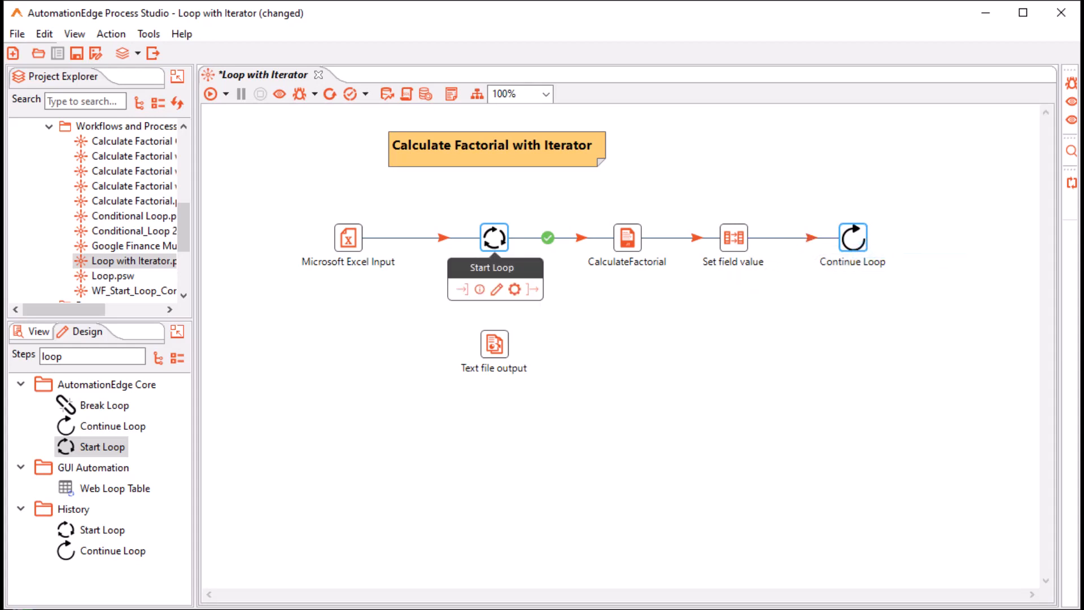
left_click_drag(532, 289, 494, 343)
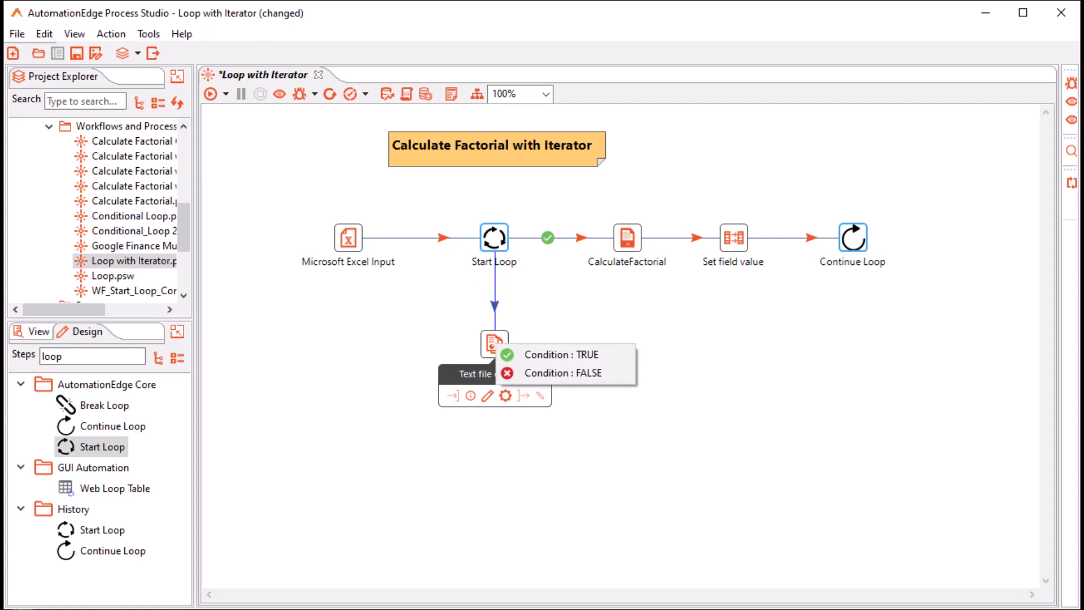
left_click(563, 372)
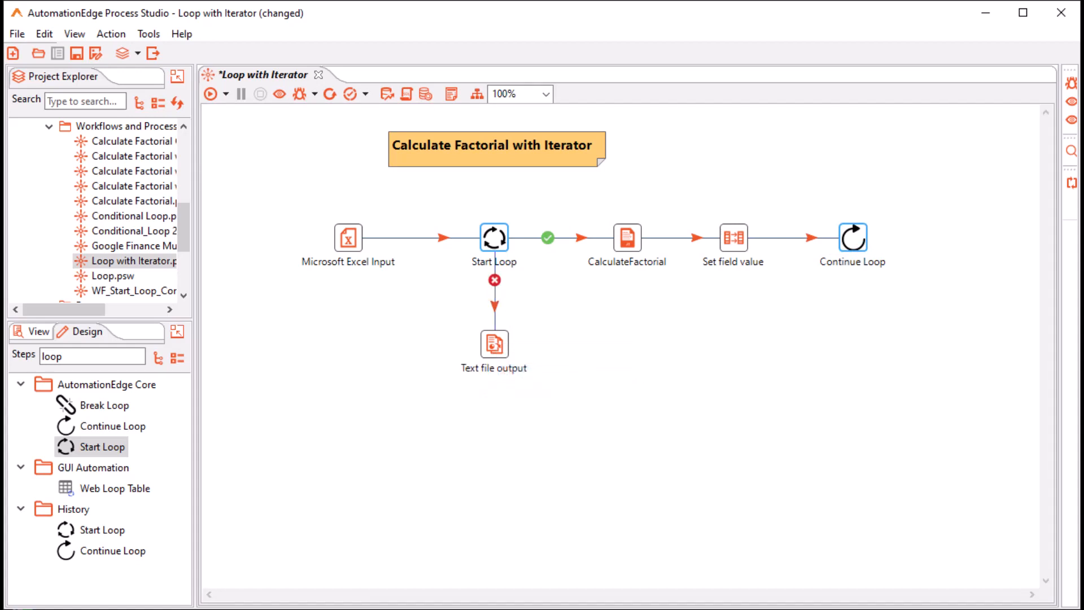
Step: Save and run the Loop with Iterator workflow, and show the preview data for the CalculateFactorial step
key("ctrl+s")
left_click(211, 94)
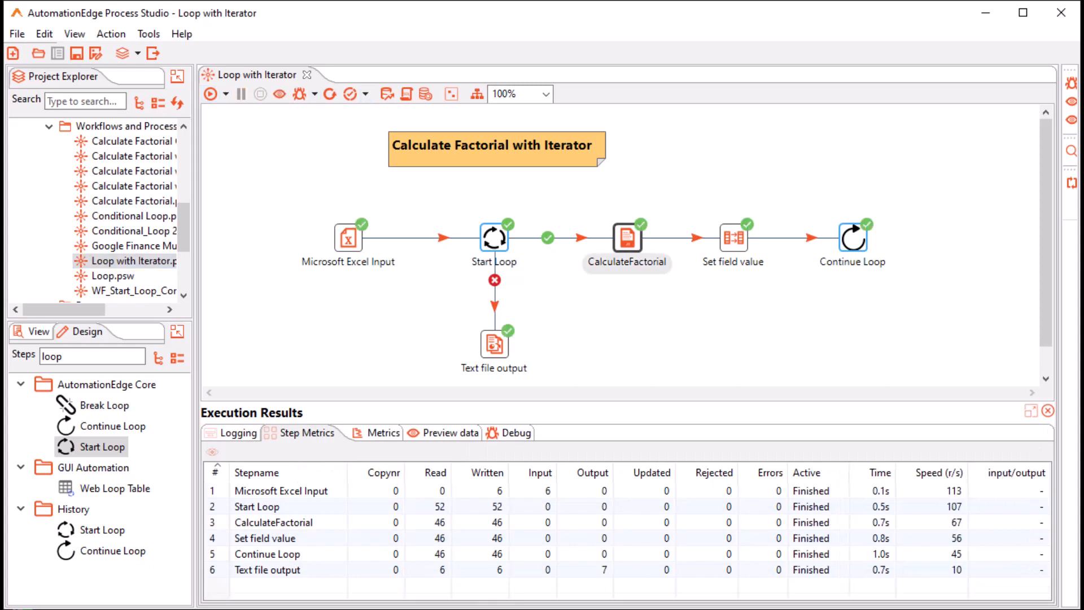
left_click(450, 434)
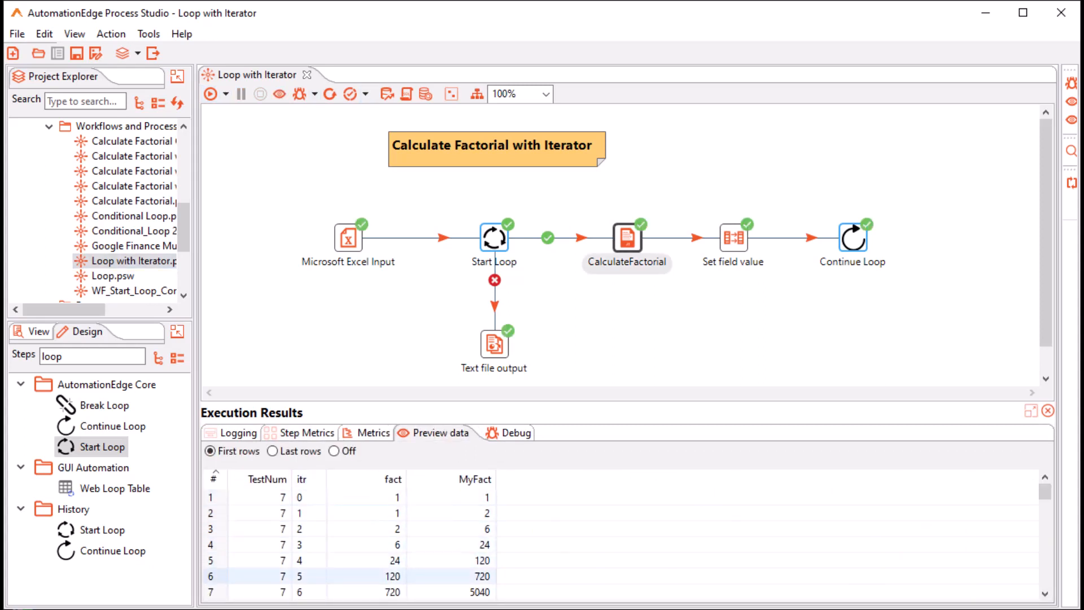
Step: Open the CalculateFactorial step to review its script and output field, and close it without changes
double_click(627, 238)
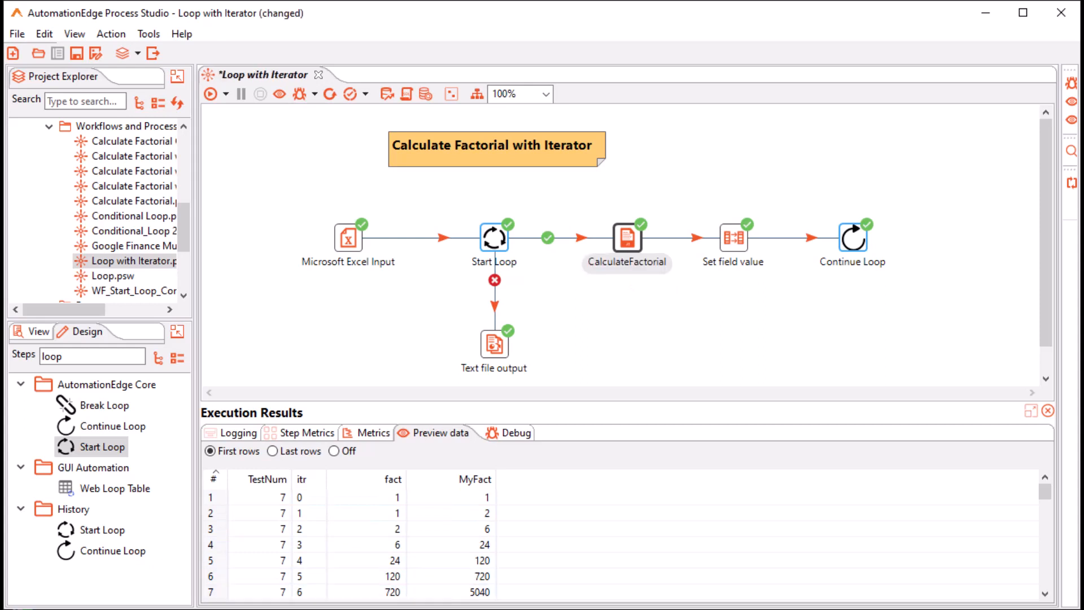
mouse_move(627, 238)
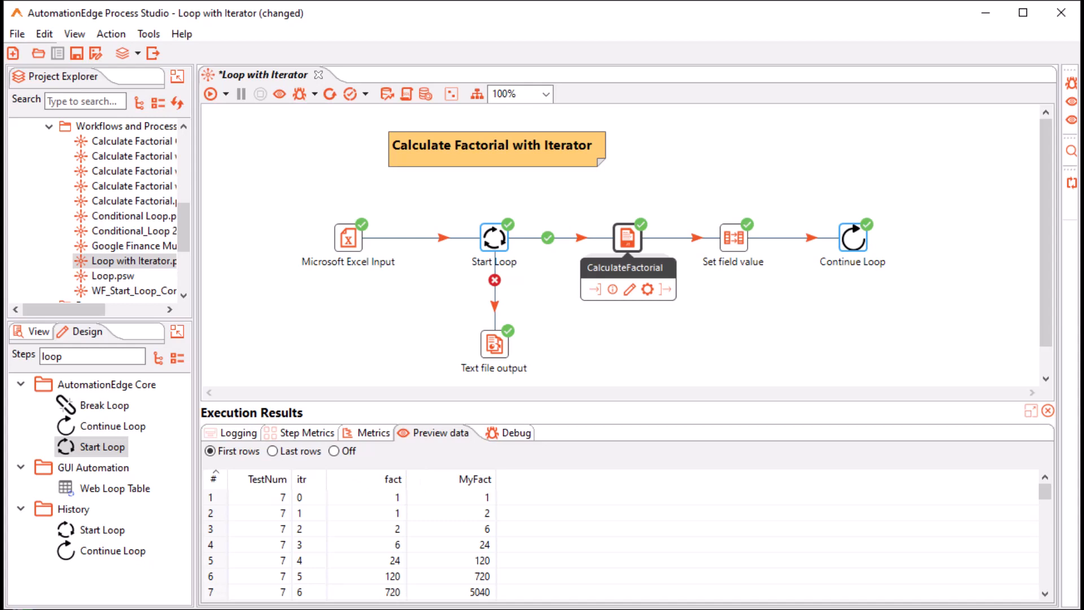
double_click(628, 238)
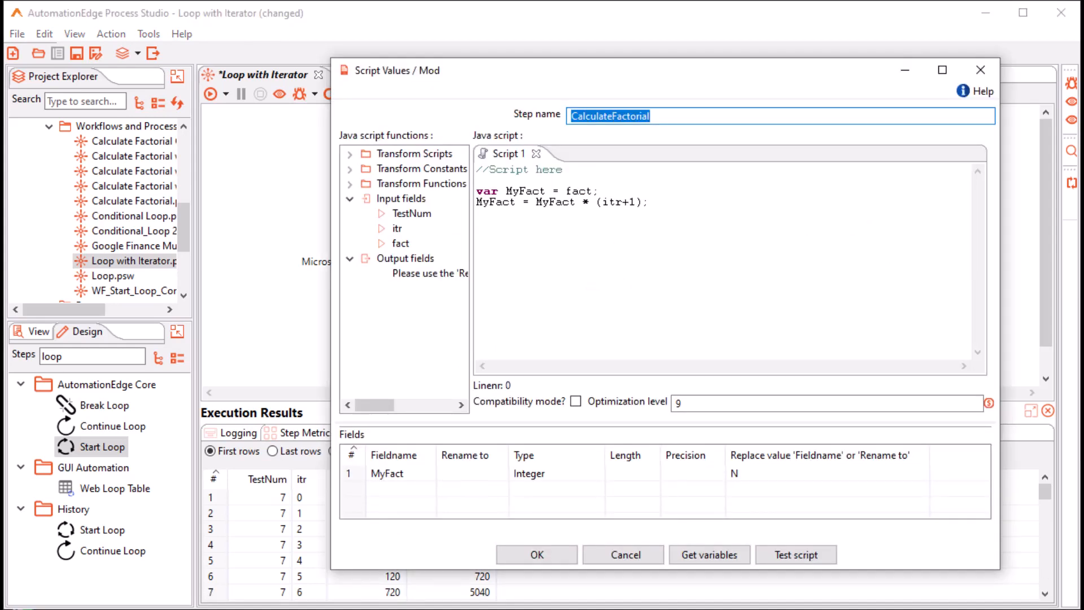
left_click(624, 555)
left_click(494, 344)
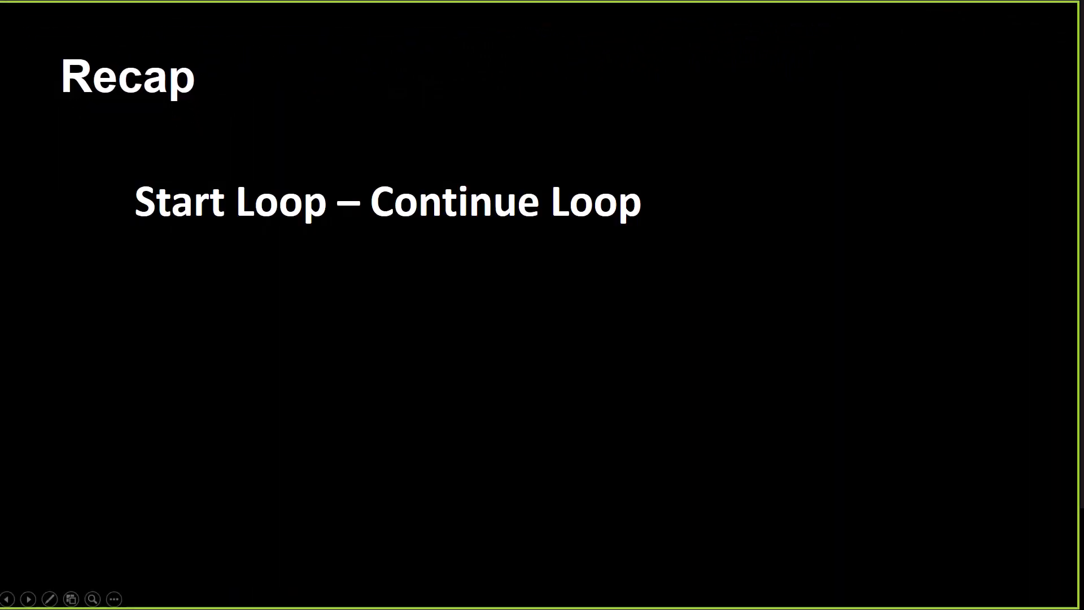
key("Right")
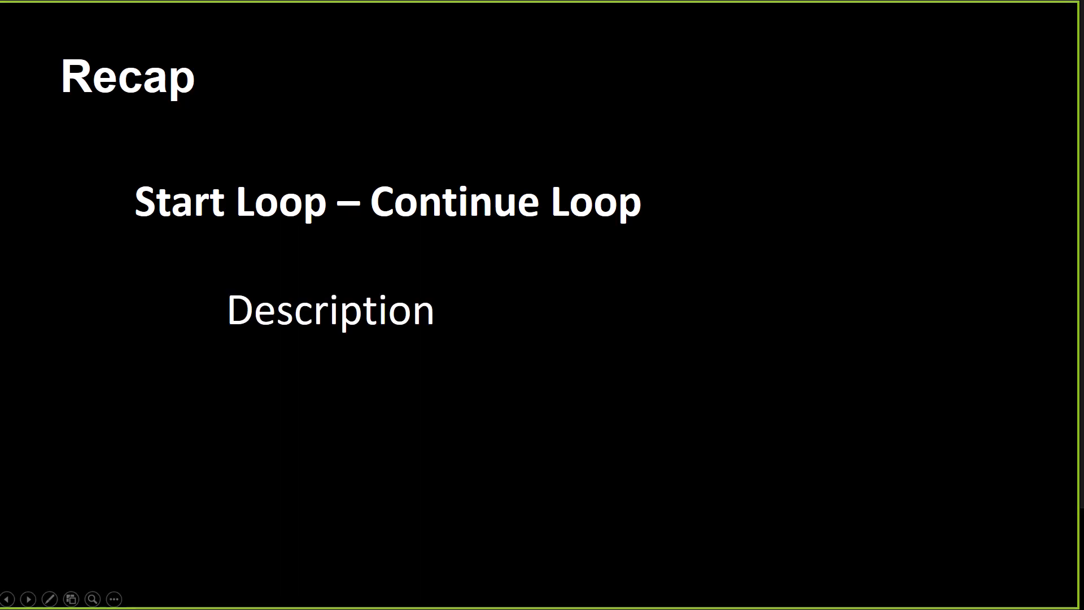
key("Right")
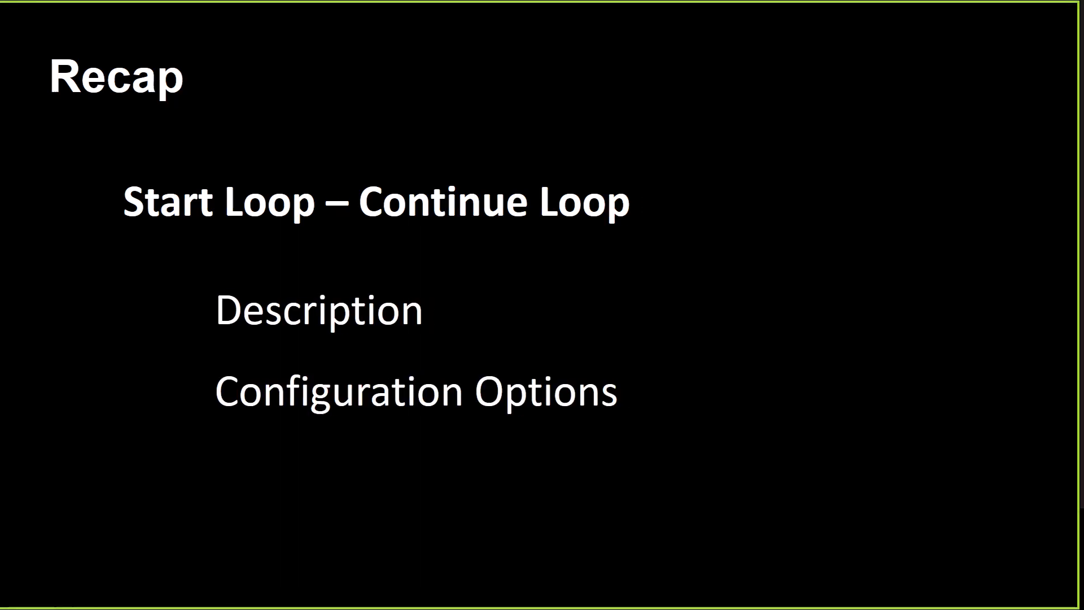
key("Right")
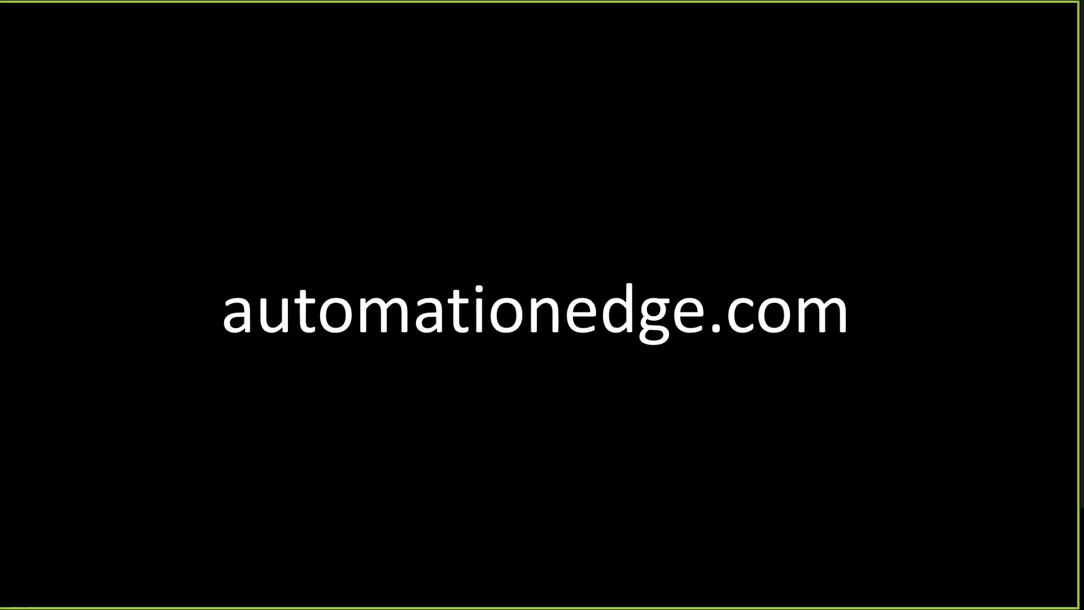